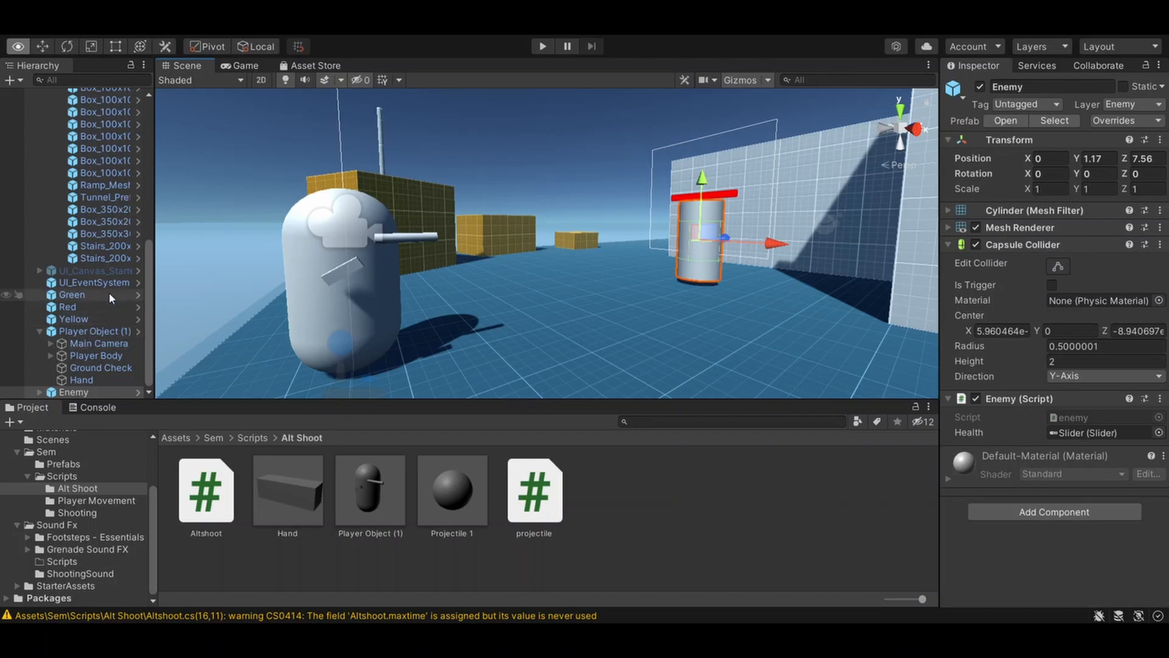
# - Collapse the Environment group in the scene hierarchy and inspect the player's Main Camera
pyautogui.scroll(10, 85, 208)
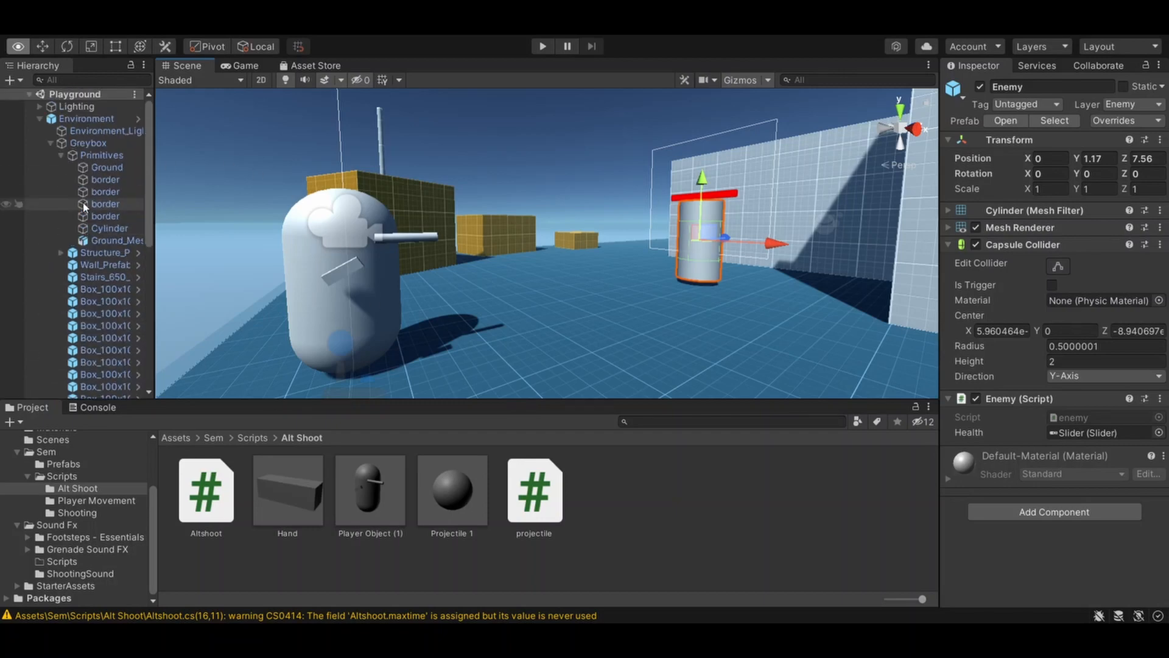
pyautogui.click(40, 118)
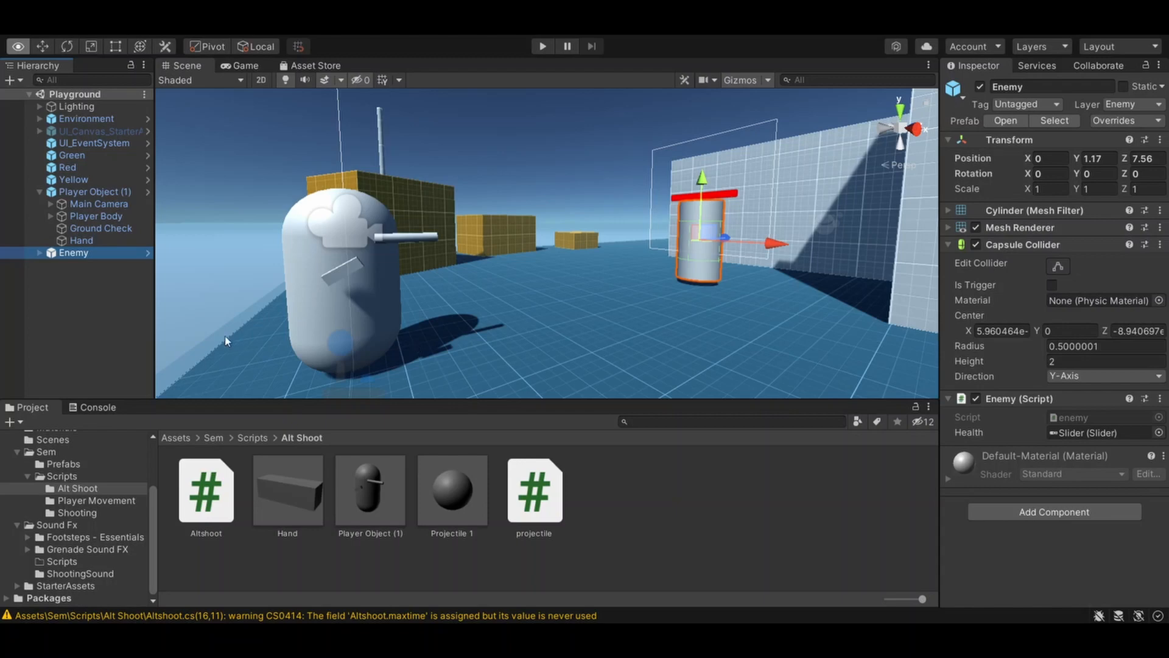
pyautogui.click(109, 205)
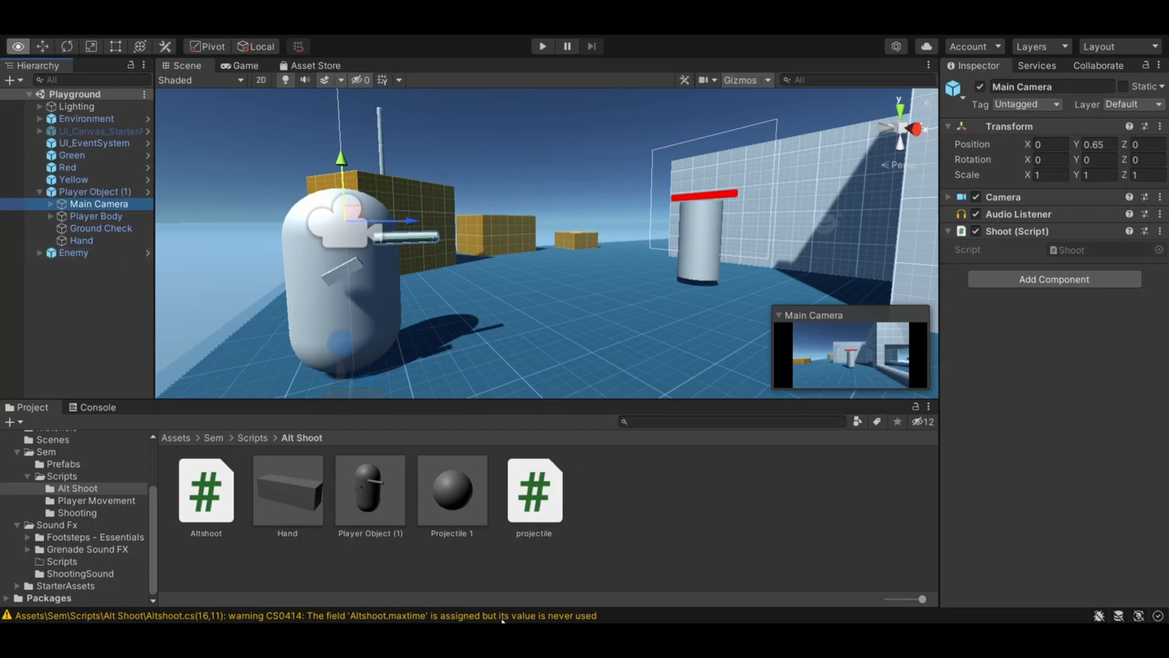
# - Add an Audio Source component to the Projectile 1 prefab and expand its settings
pyautogui.click(453, 490)
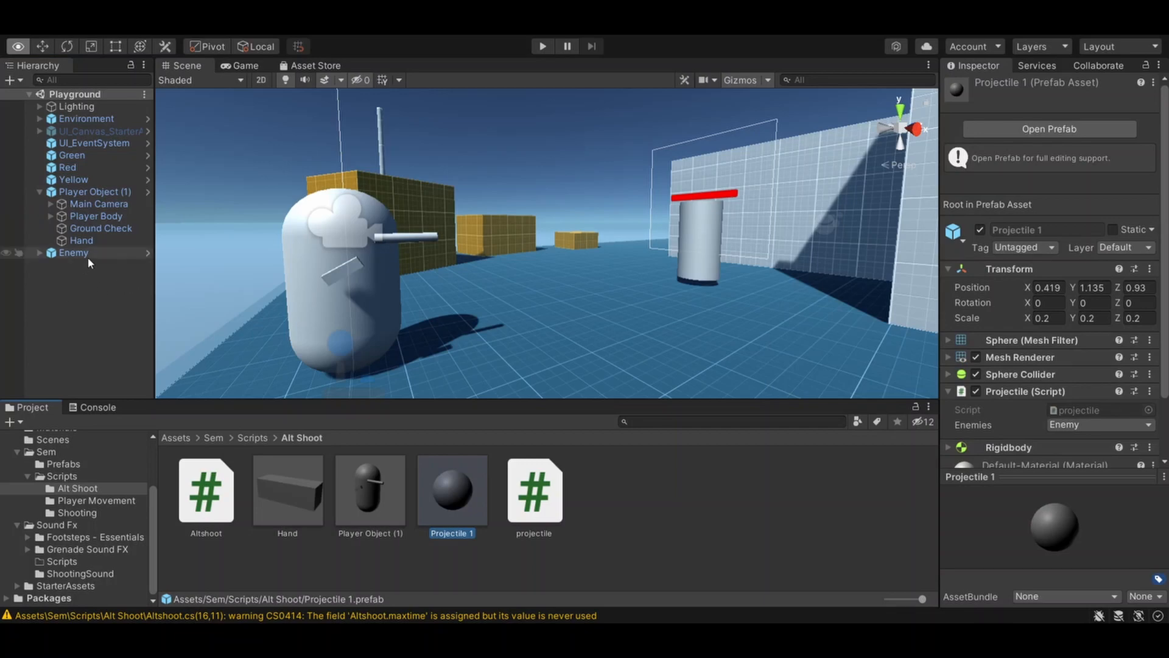
pyautogui.scroll(-2, 1076, 371)
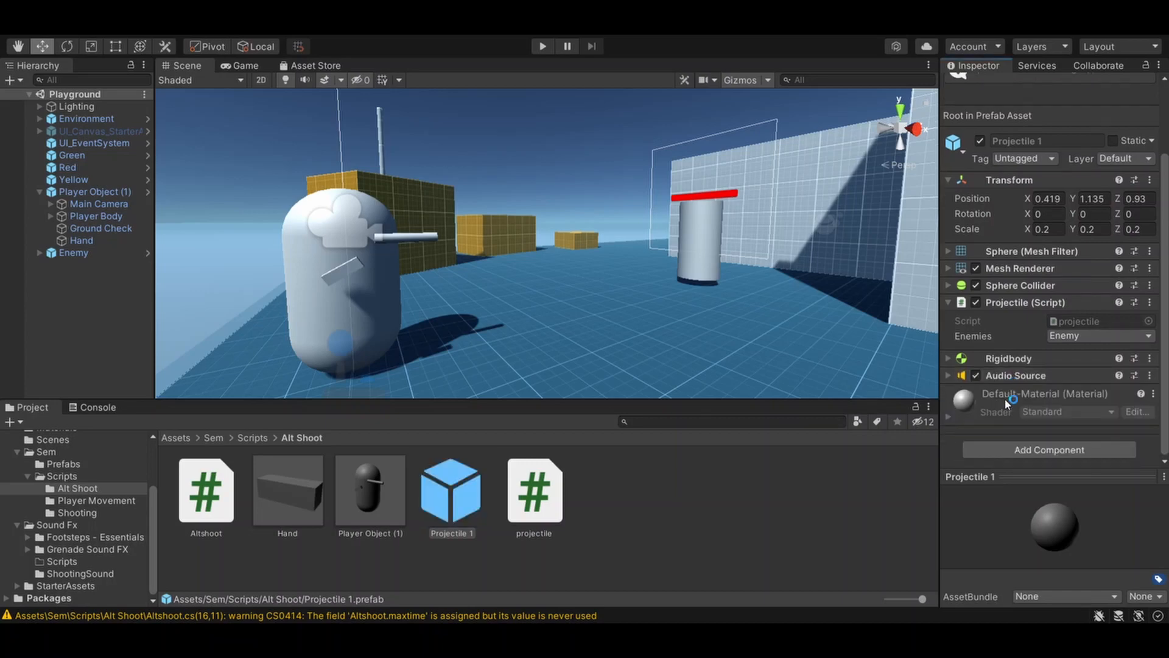
pyautogui.click(949, 378)
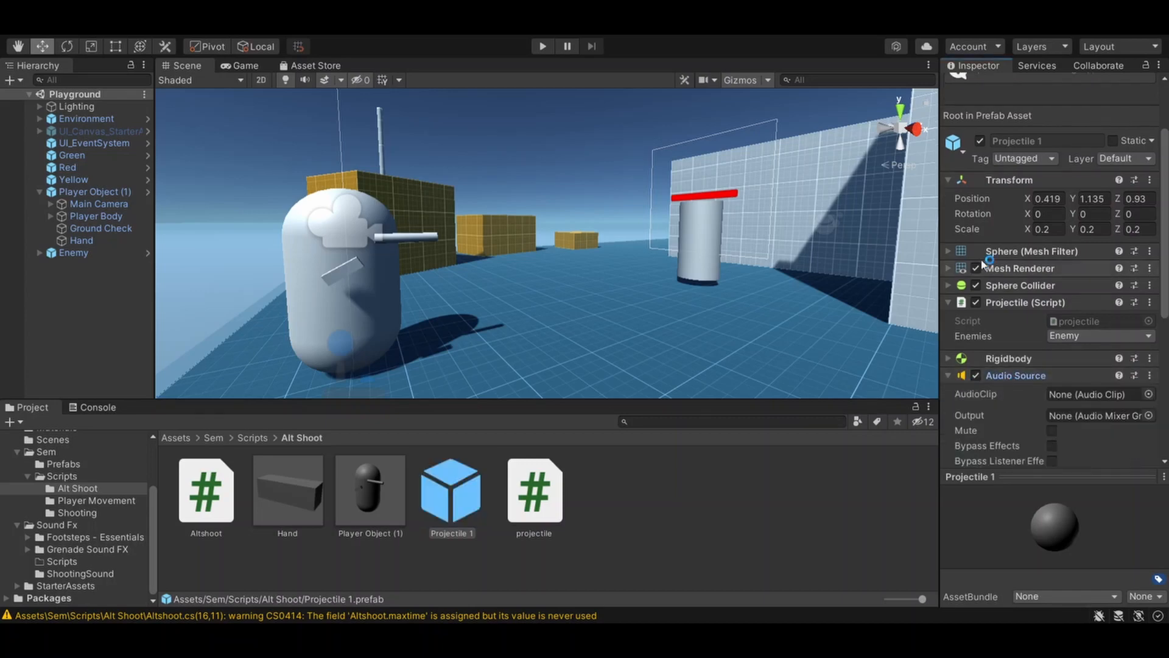
pyautogui.scroll(2, 974, 304)
pyautogui.scroll(-6, 987, 262)
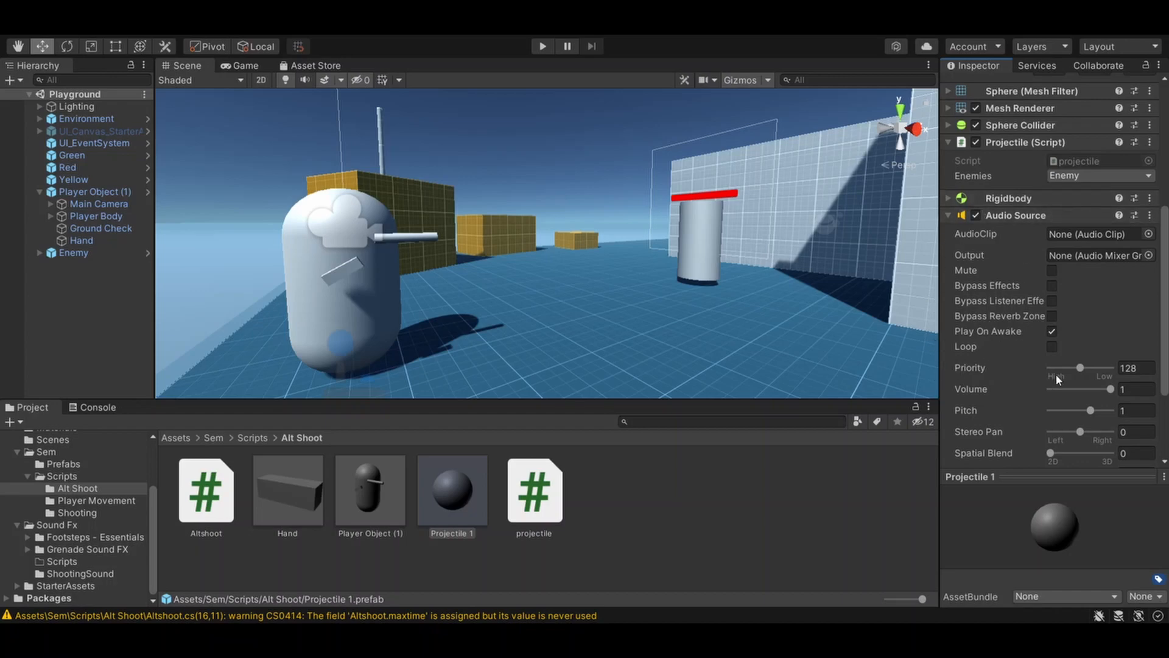
# - Set the priority of the projectile's Audio Source to 0
pyautogui.click(1131, 368)
pyautogui.write('0')
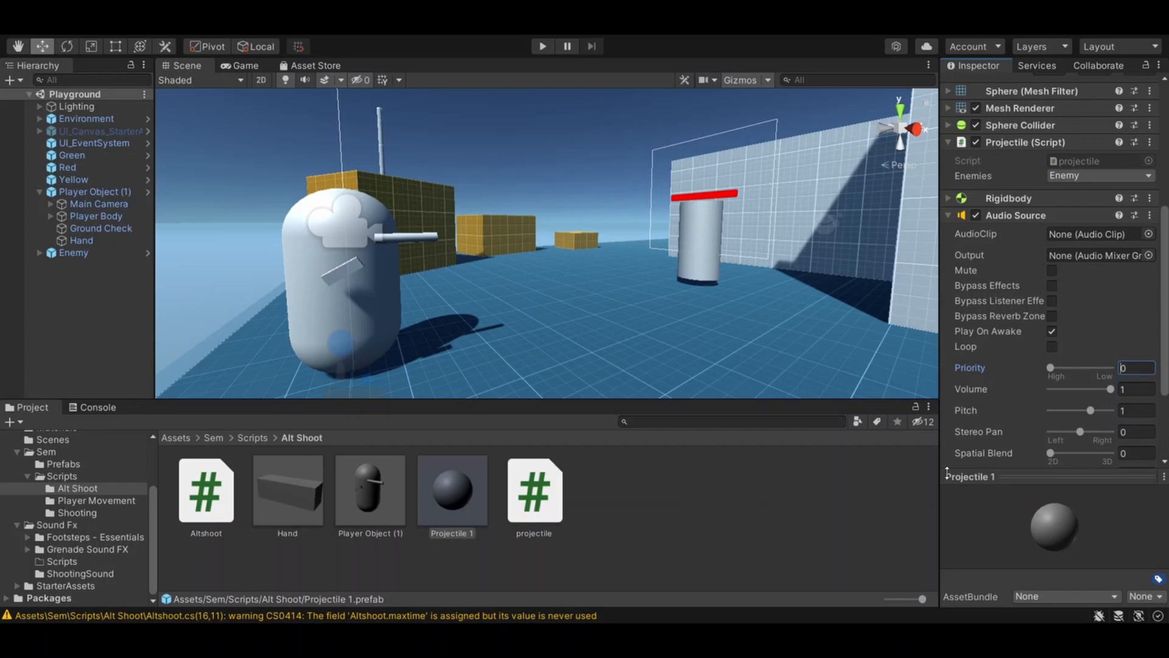
pyautogui.scroll(-4, 998, 460)
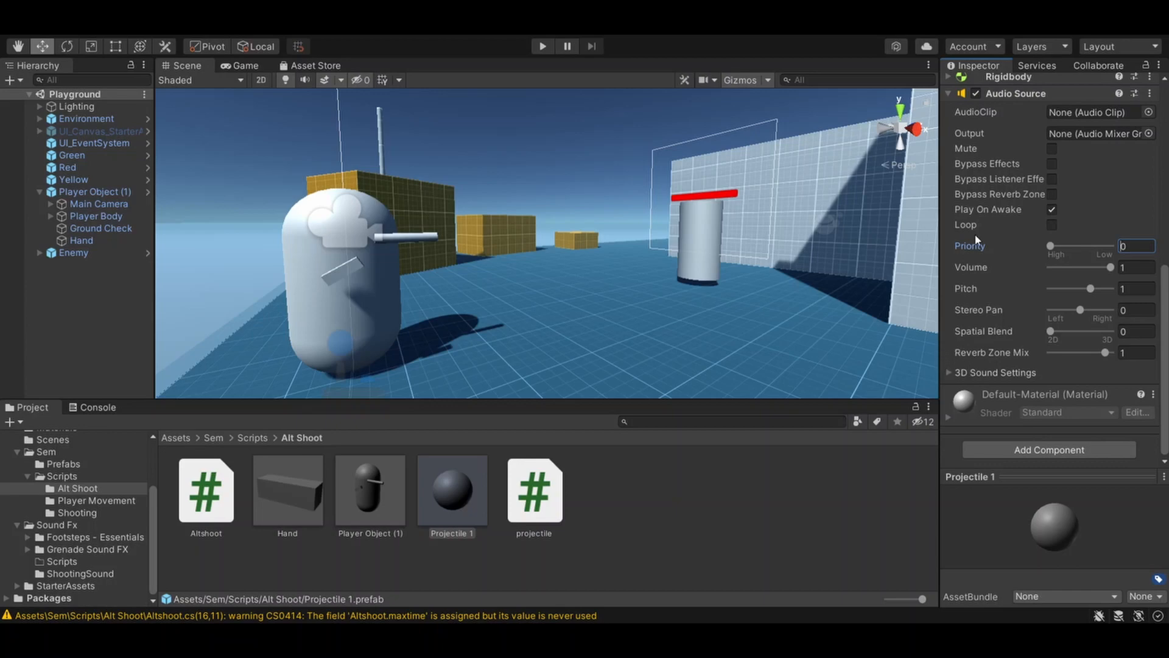
# - Assign the cannon_01 audio clip to the projectile's Audio Source
pyautogui.scroll(3, 977, 240)
pyautogui.scroll(2, 976, 241)
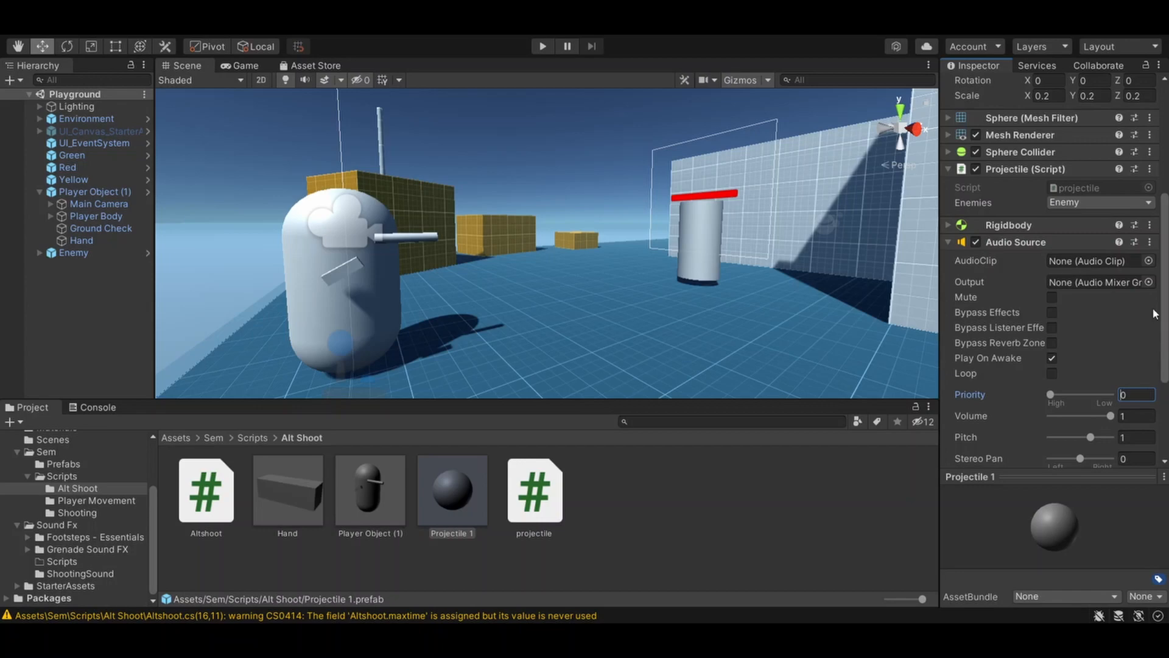
pyautogui.click(1149, 261)
pyautogui.click(1084, 313)
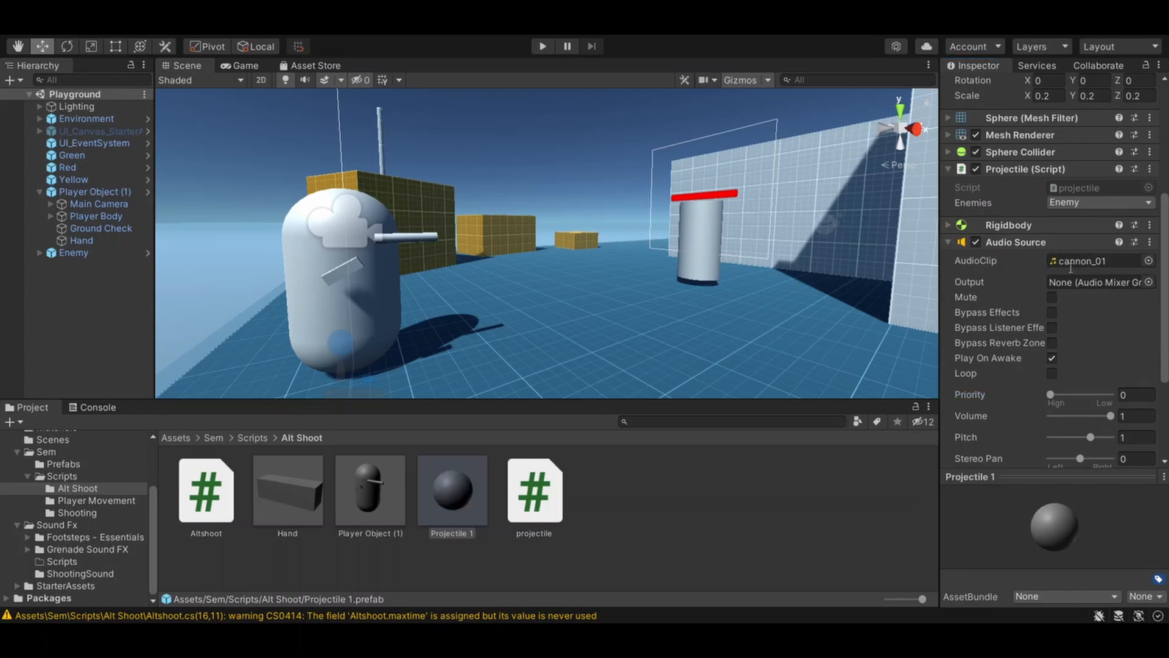
pyautogui.click(1150, 263)
pyautogui.click(1149, 260)
pyautogui.scroll(-4, 1017, 430)
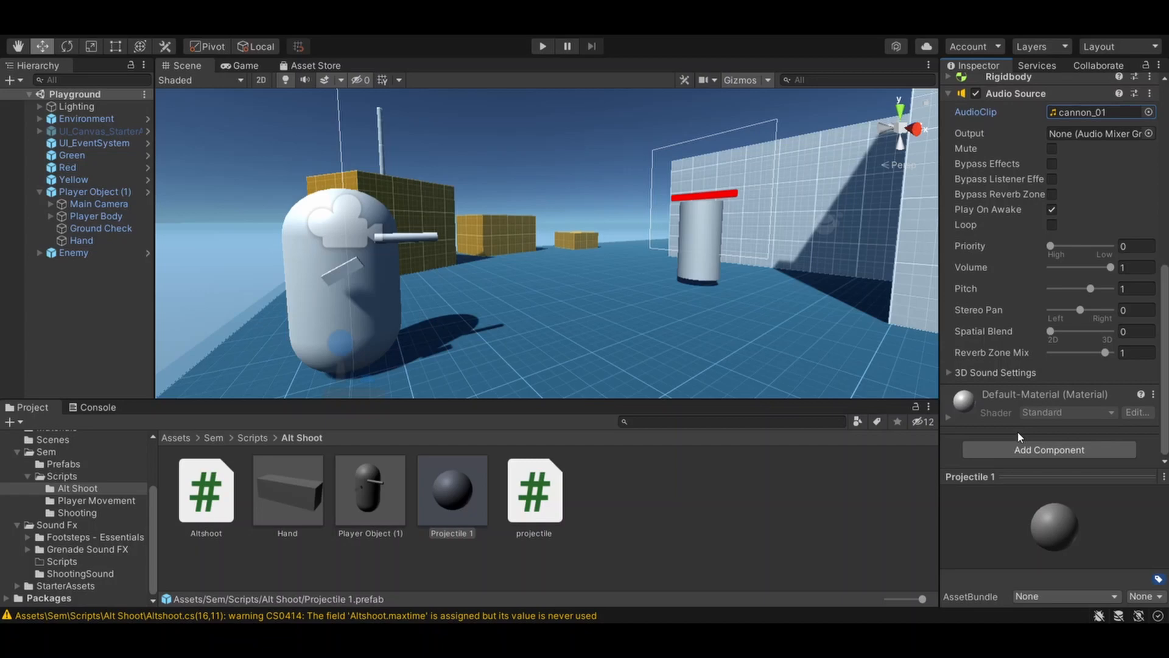
# - Run the game, fire projectiles at the enemy to test the cannon sound, and stop the game
pyautogui.click(538, 48)
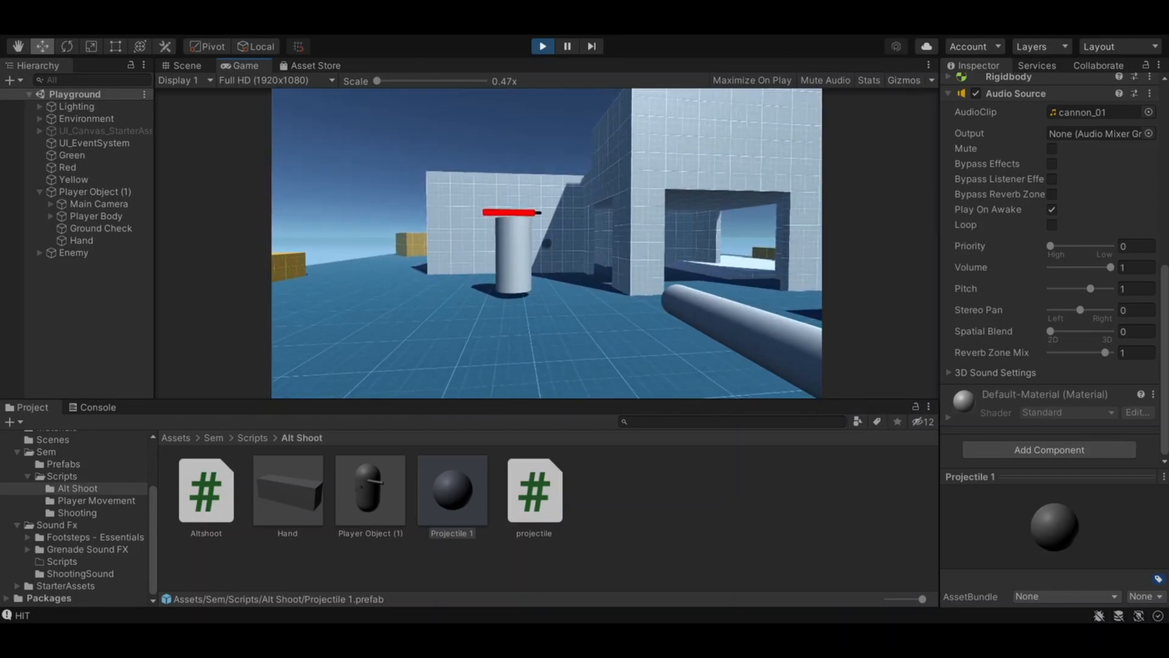
pyautogui.click(546, 244)
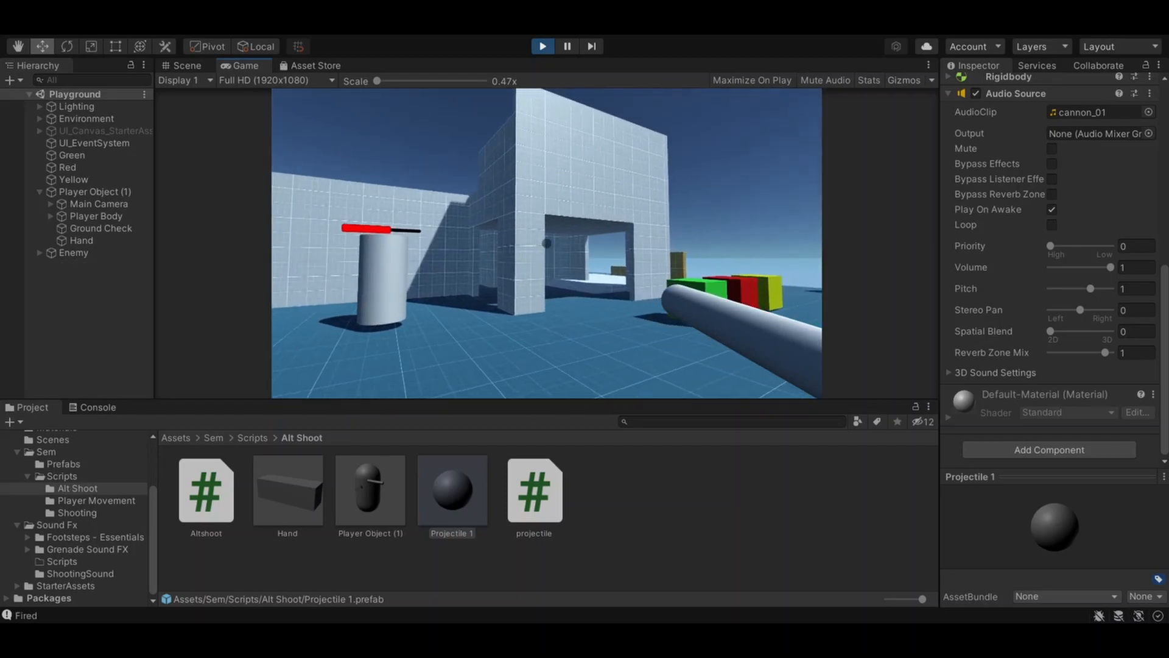
pyautogui.click(546, 243)
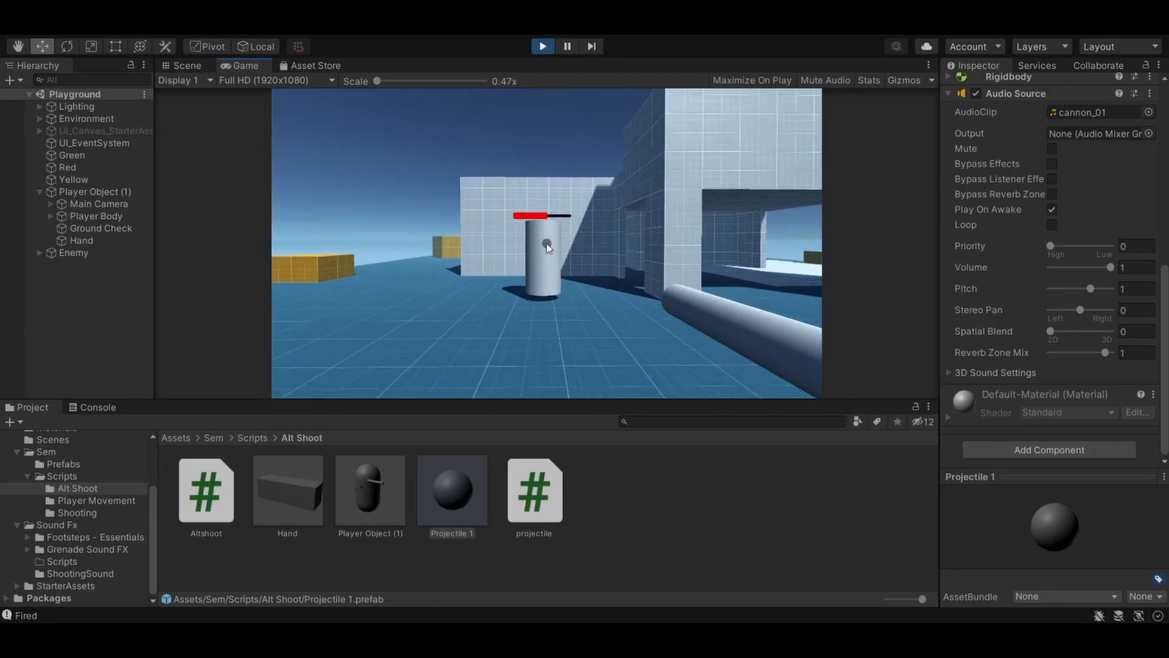
pyautogui.click(544, 48)
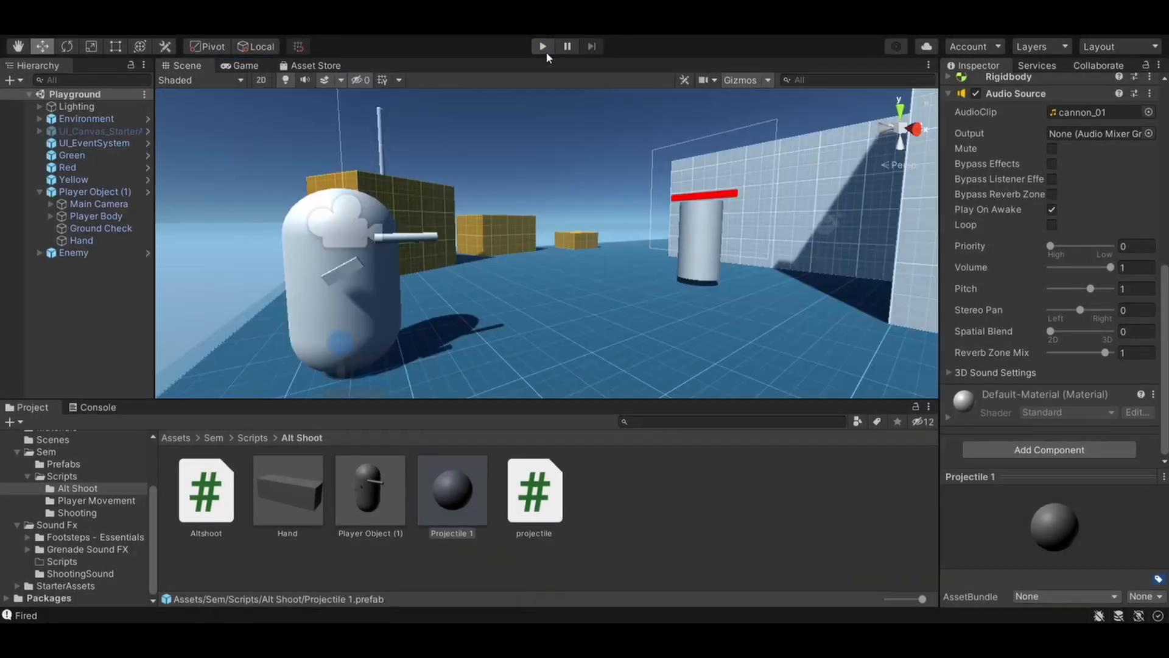
# - Collapse the first Audio Source, add a second one to the Projectile 1 prefab, and expand it
pyautogui.scroll(5, 964, 349)
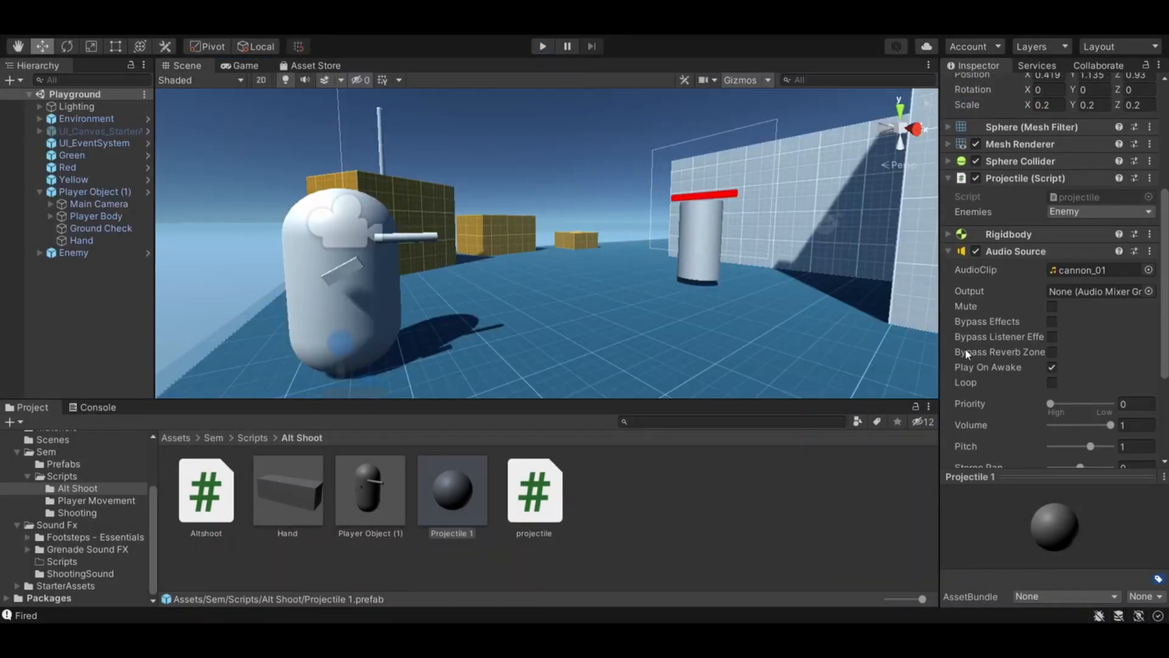
pyautogui.click(949, 254)
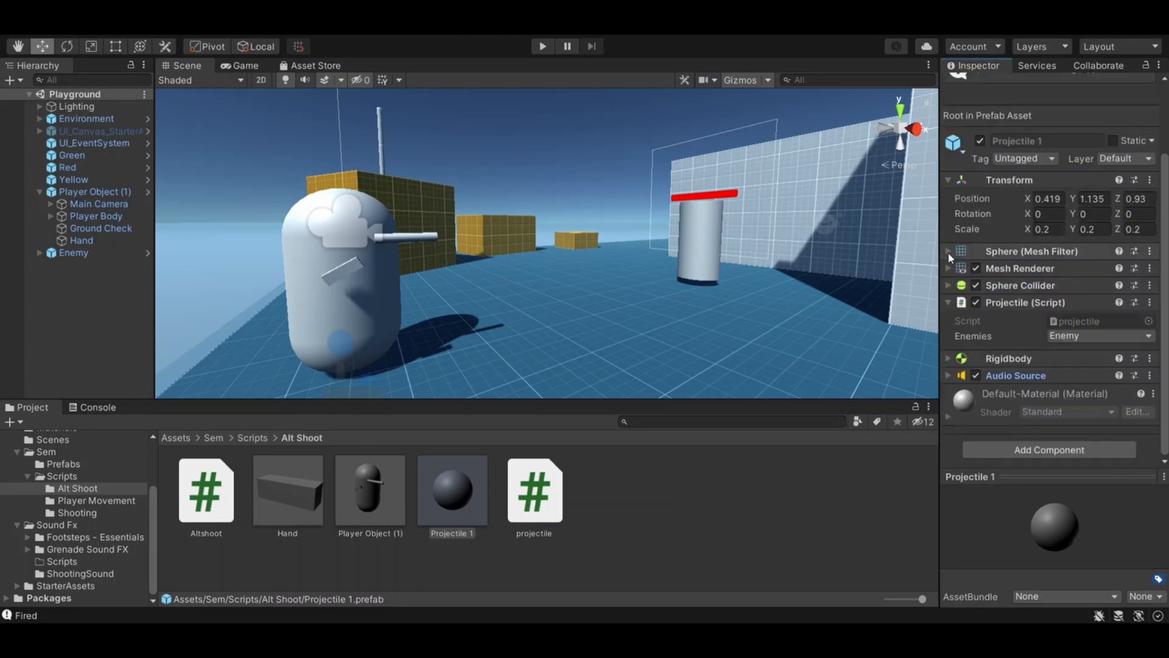
pyautogui.click(1047, 450)
pyautogui.click(1086, 433)
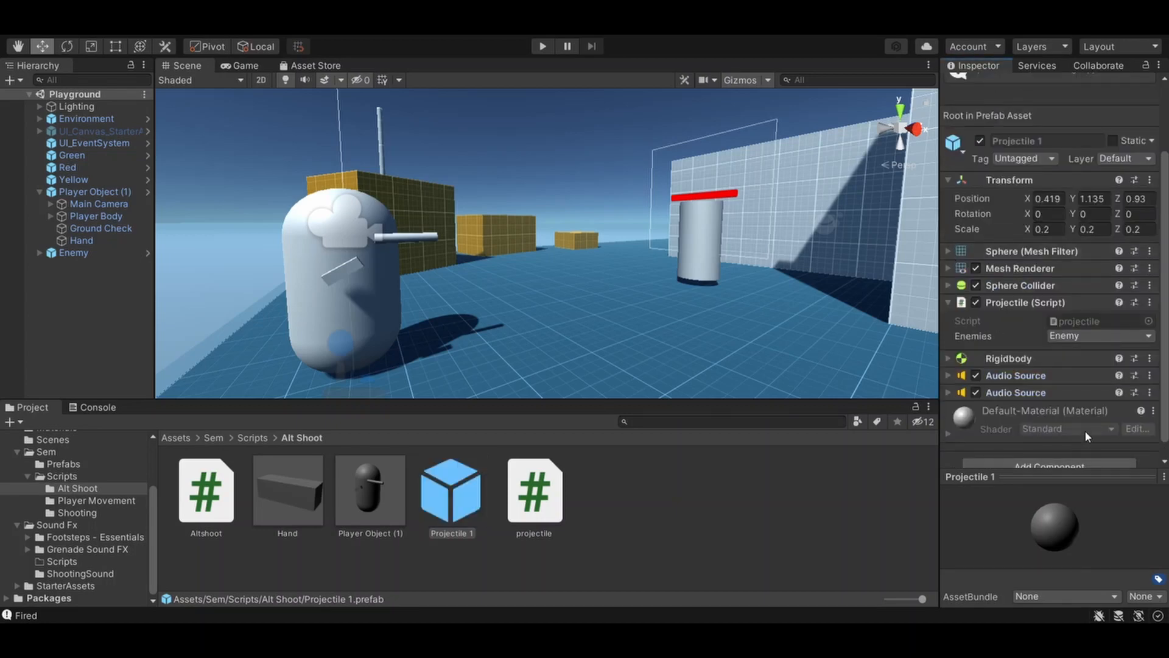
pyautogui.click(950, 393)
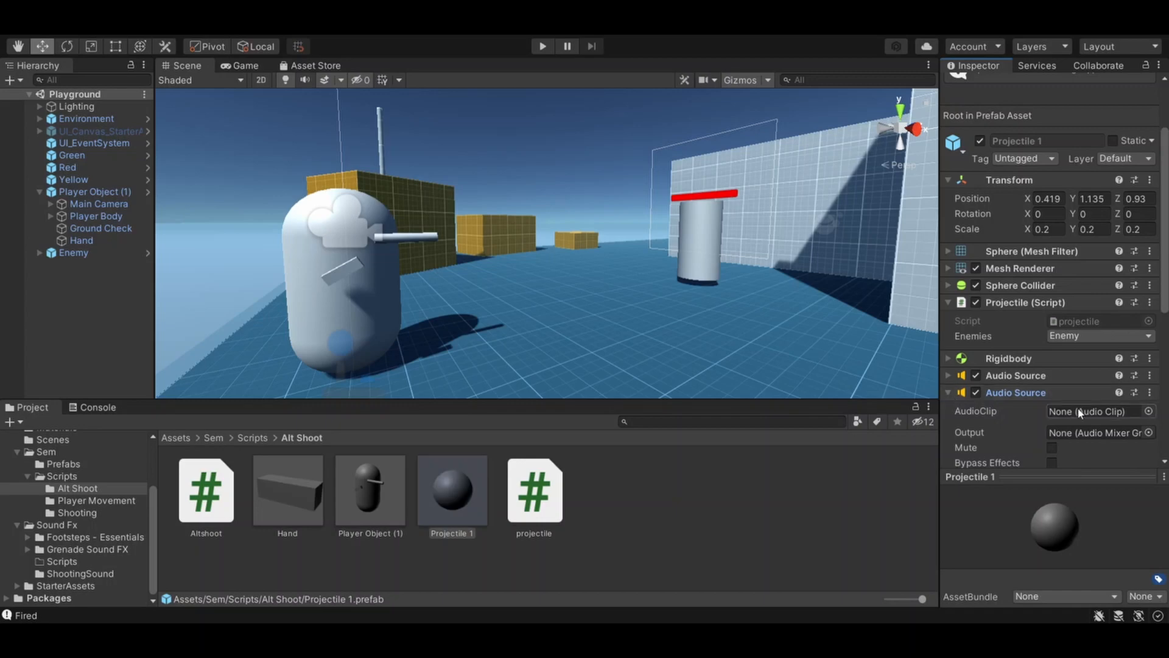
# - Assign the Grenade1Short audio clip to the projectile's second Audio Source
pyautogui.click(1144, 413)
pyautogui.click(1094, 407)
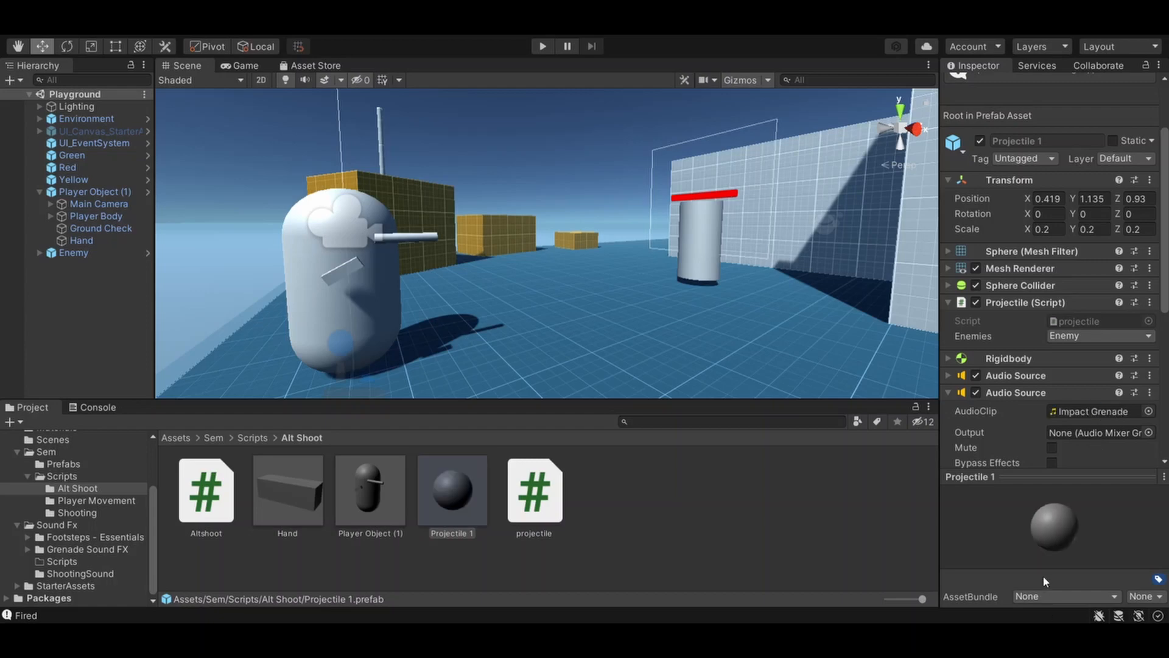
pyautogui.click(1077, 440)
pyautogui.click(1077, 442)
pyautogui.click(1073, 395)
pyautogui.click(1151, 315)
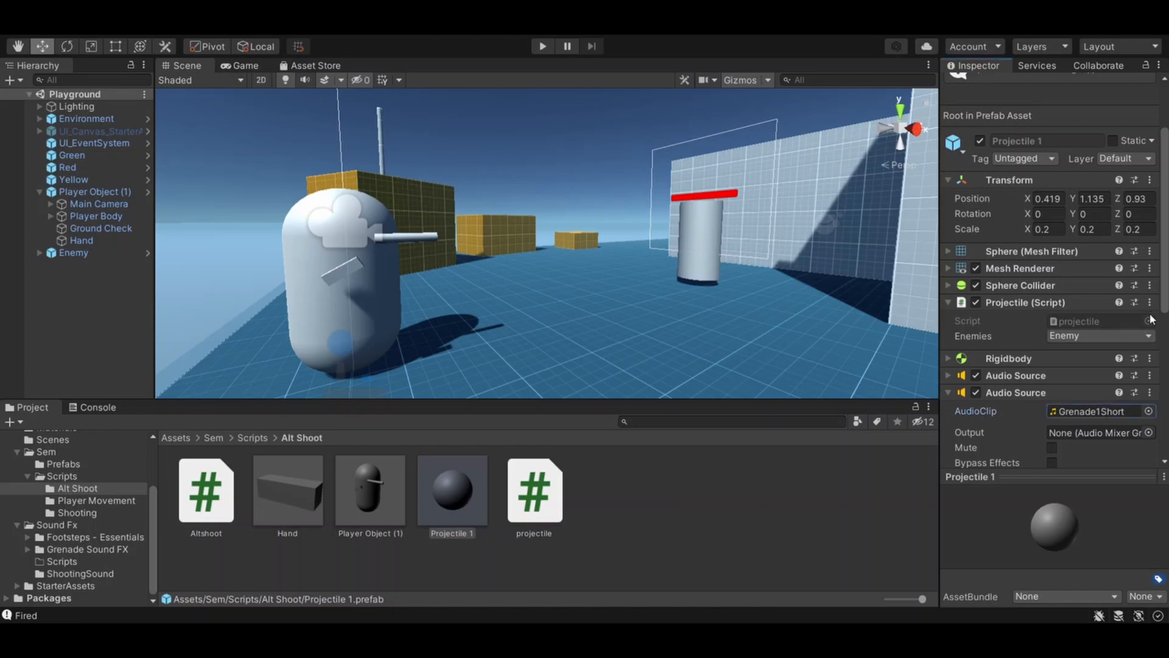
# - Turn off Play On Awake for the second Audio Source and deselect the prefab
pyautogui.scroll(-3, 989, 412)
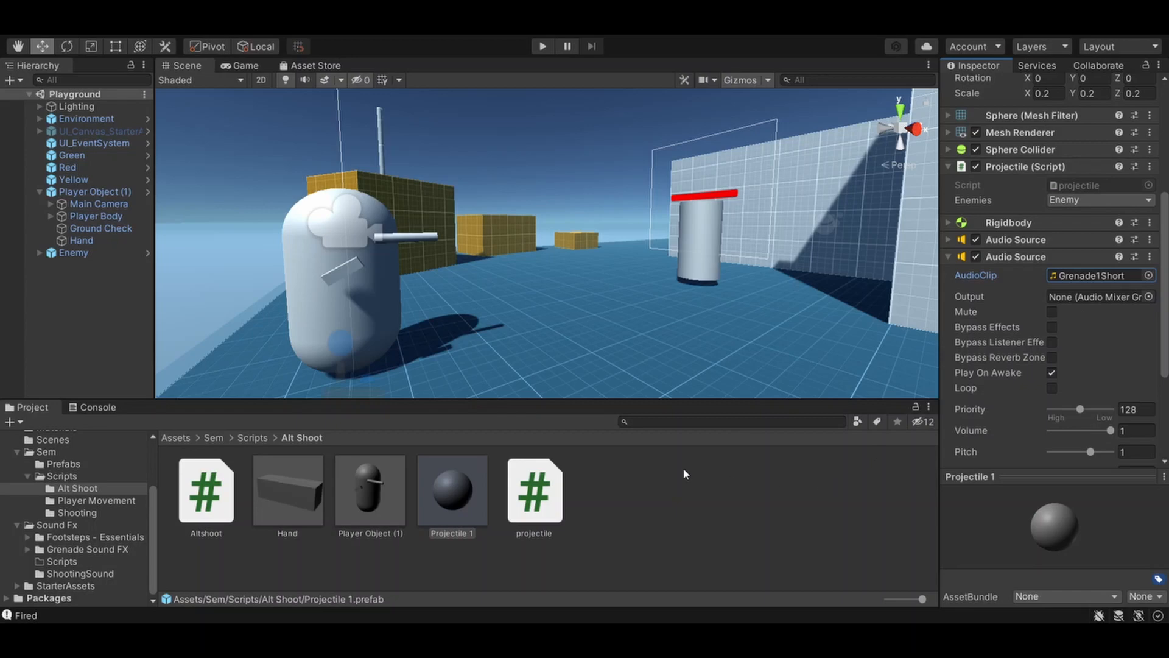
pyautogui.click(1052, 373)
pyautogui.click(766, 544)
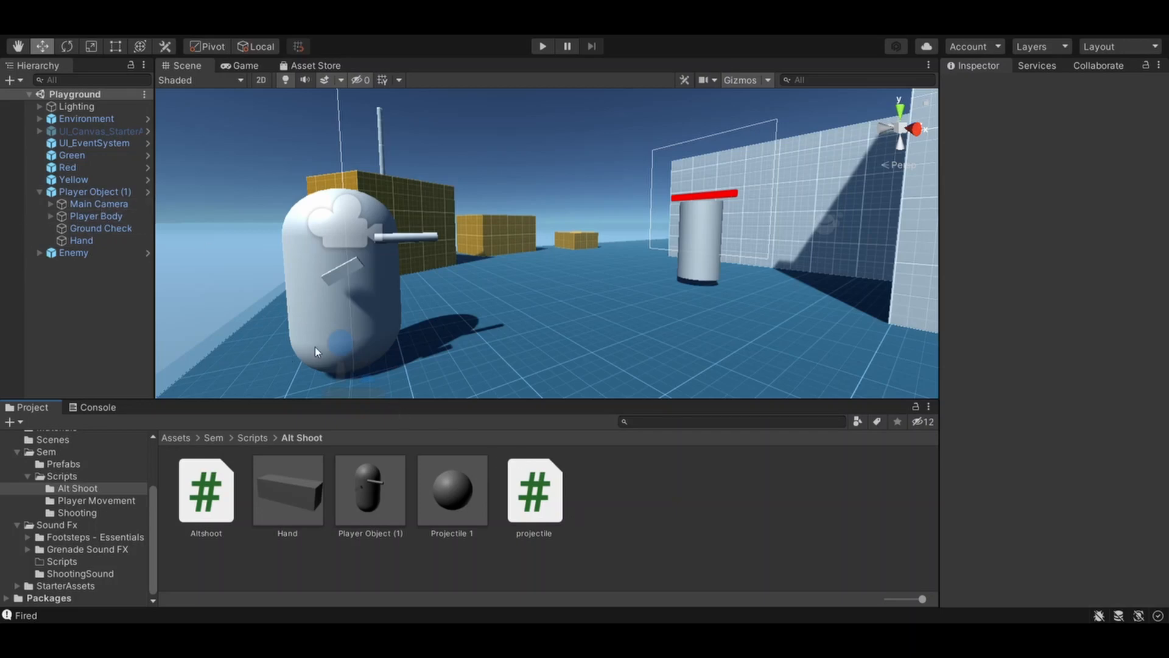
# - Open the projectile script in Visual Studio and examine its OnCollisionEnter method and the Destroy call at its end
pyautogui.click(553, 489)
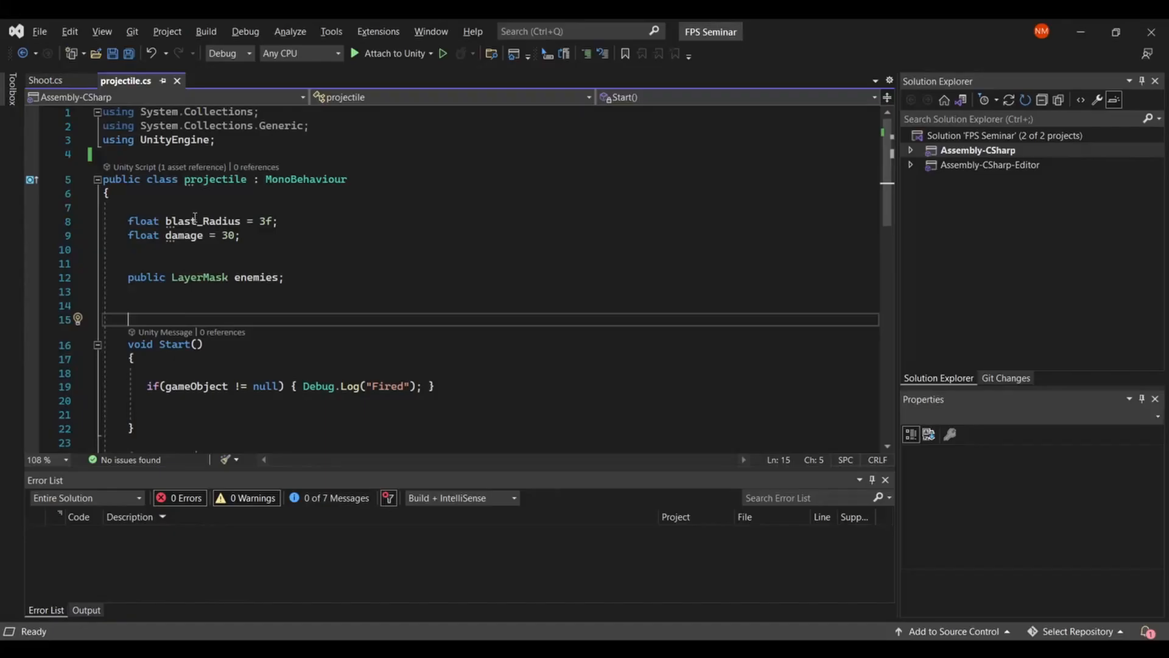
pyautogui.scroll(-1, 186, 173)
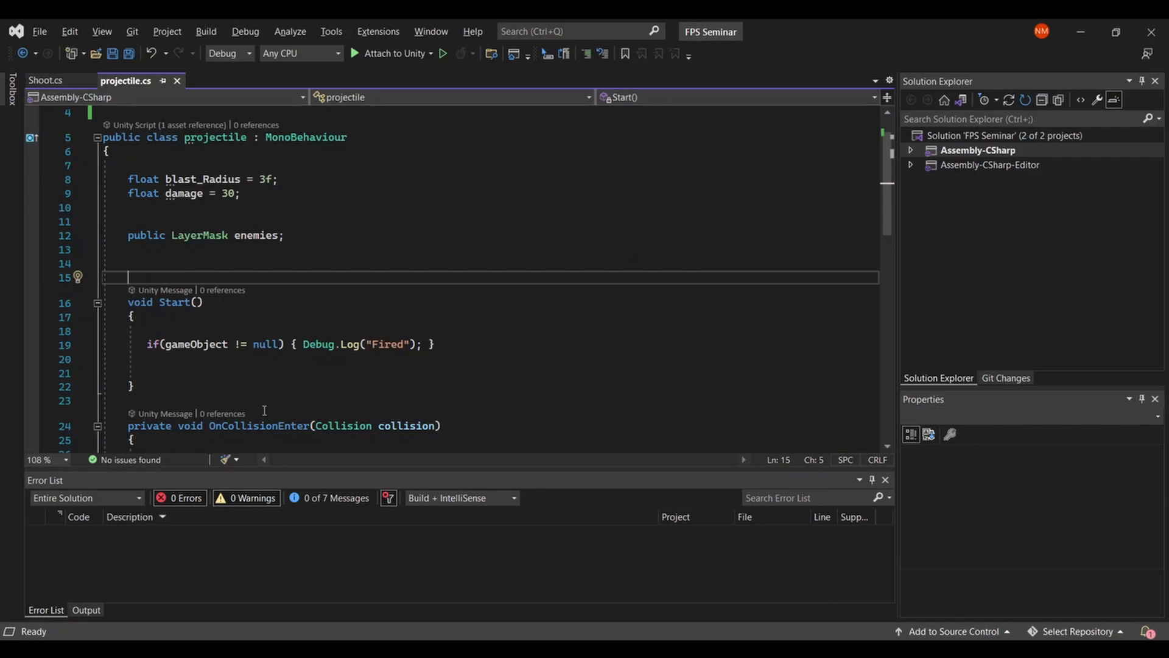
pyautogui.scroll(-5, 265, 410)
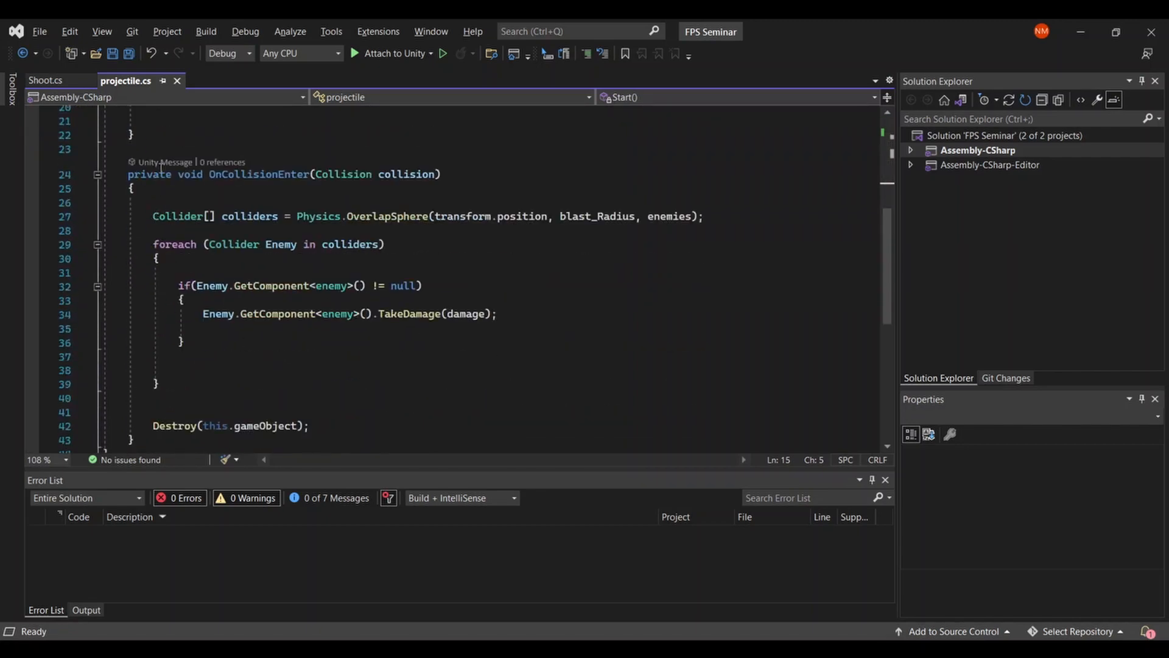
pyautogui.moveTo(160, 173); pyautogui.dragTo(444, 166)
pyautogui.click(445, 168)
pyautogui.scroll(-1, 445, 167)
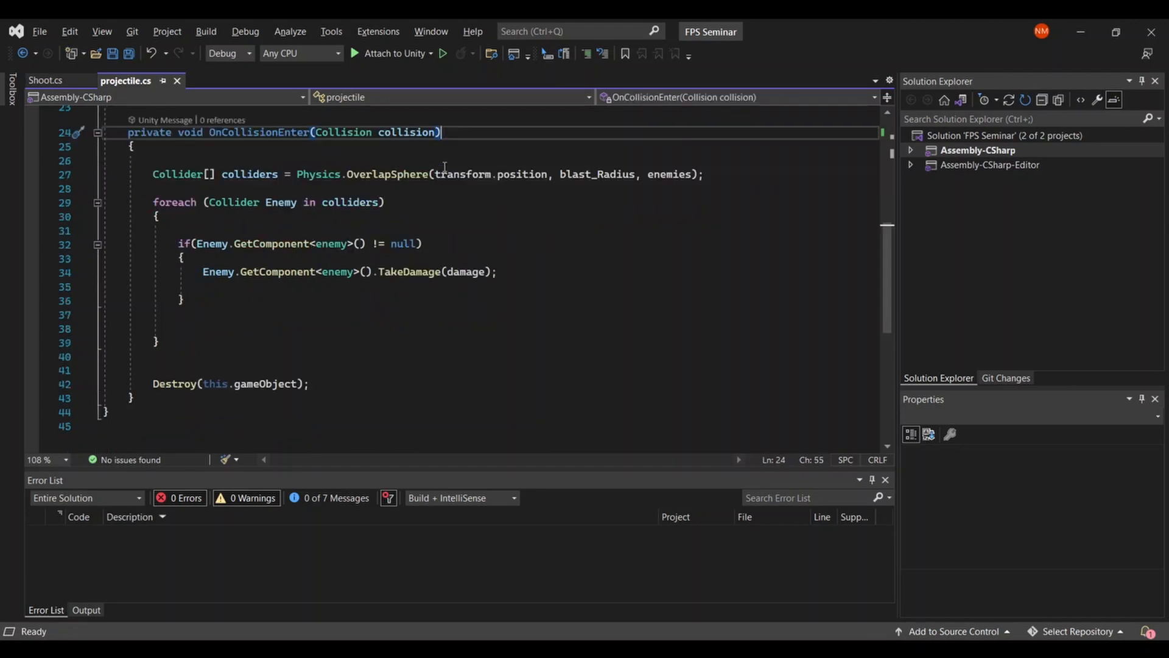
pyautogui.scroll(-2, 445, 166)
pyautogui.scroll(3, 155, 297)
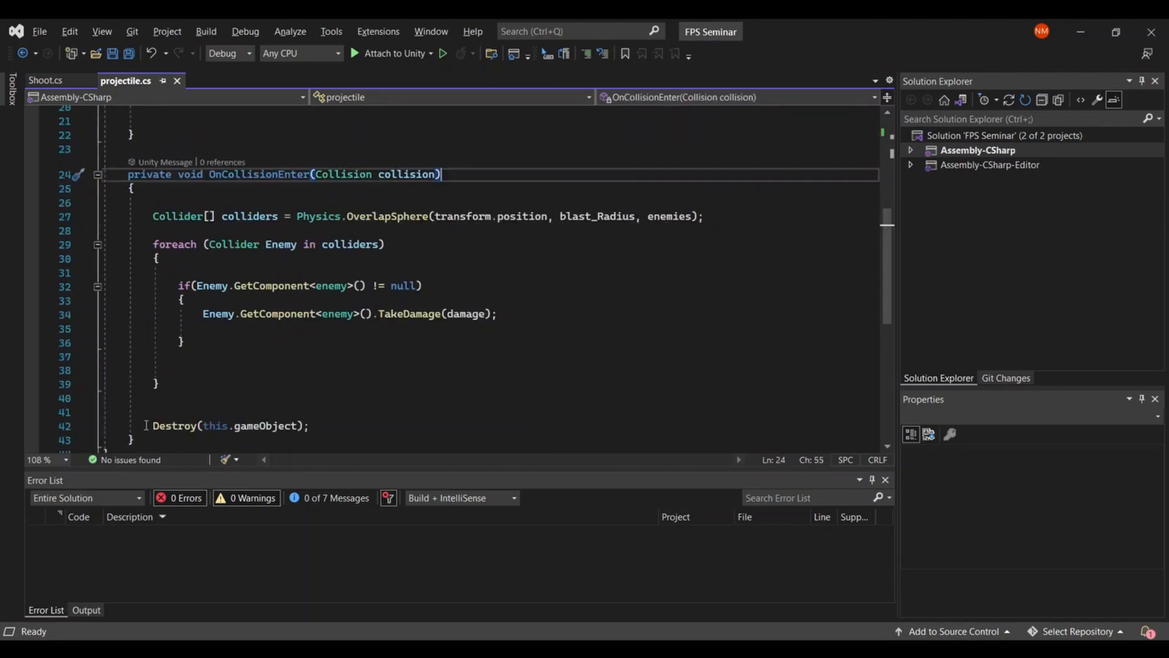
pyautogui.moveTo(152, 425); pyautogui.dragTo(310, 425)
pyautogui.click(320, 422)
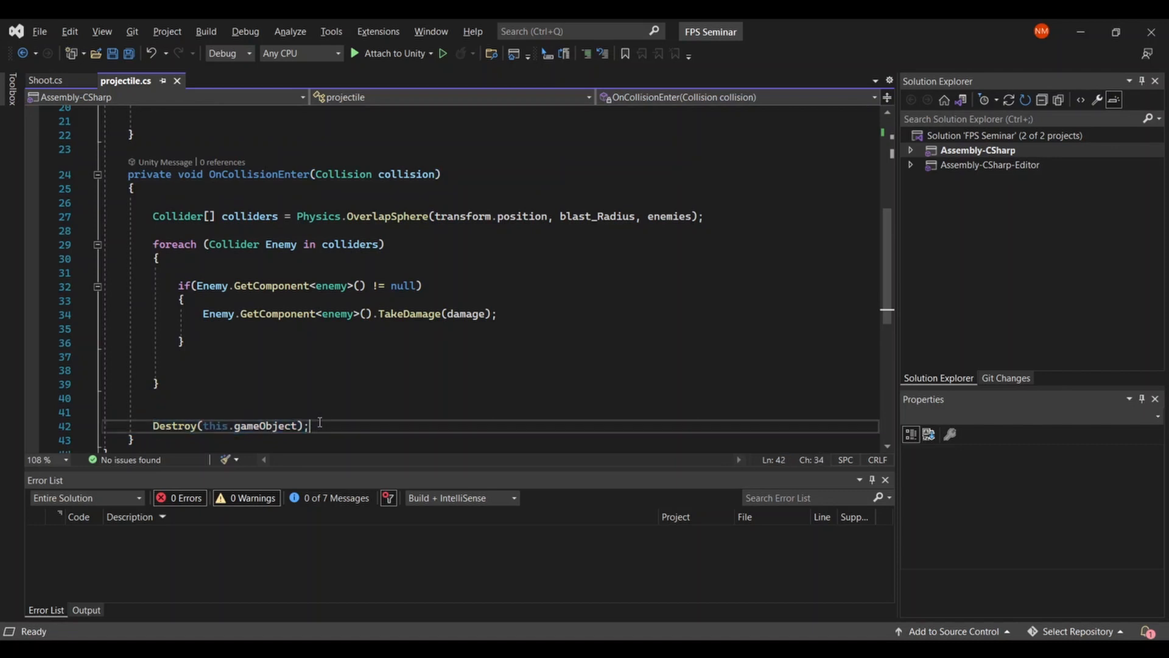
pyautogui.click(319, 416)
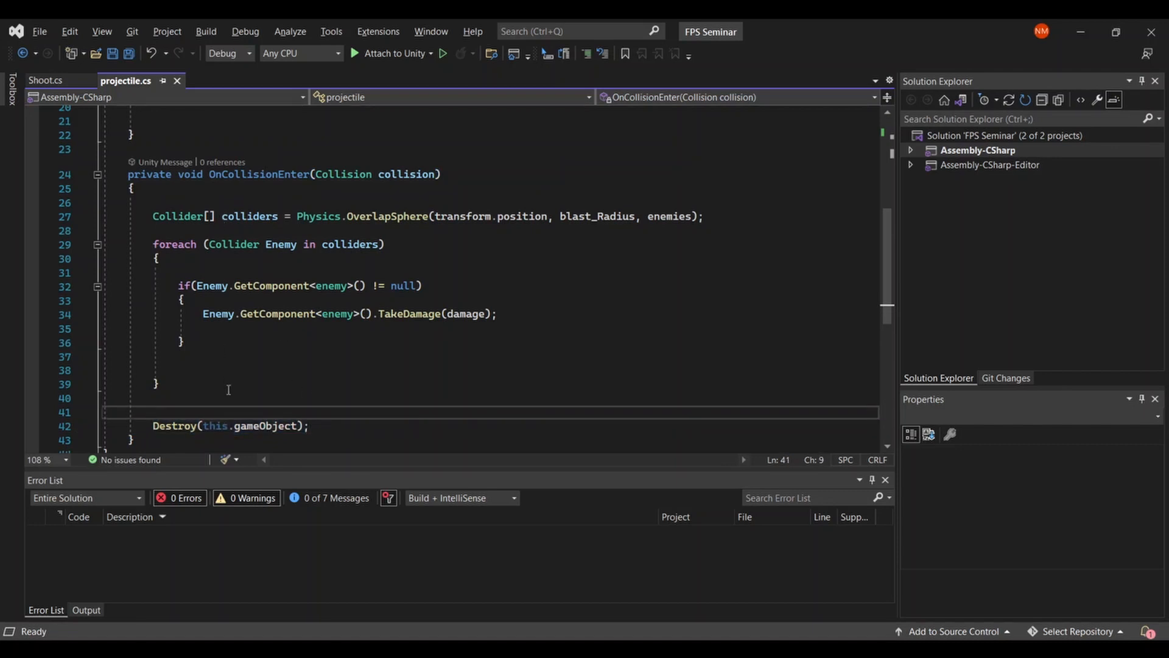
# - Insert an empty line at the start of the OnCollisionEnter body, above the colliders array
pyautogui.click(170, 205)
pyautogui.press('Return')
pyautogui.click(170, 208)
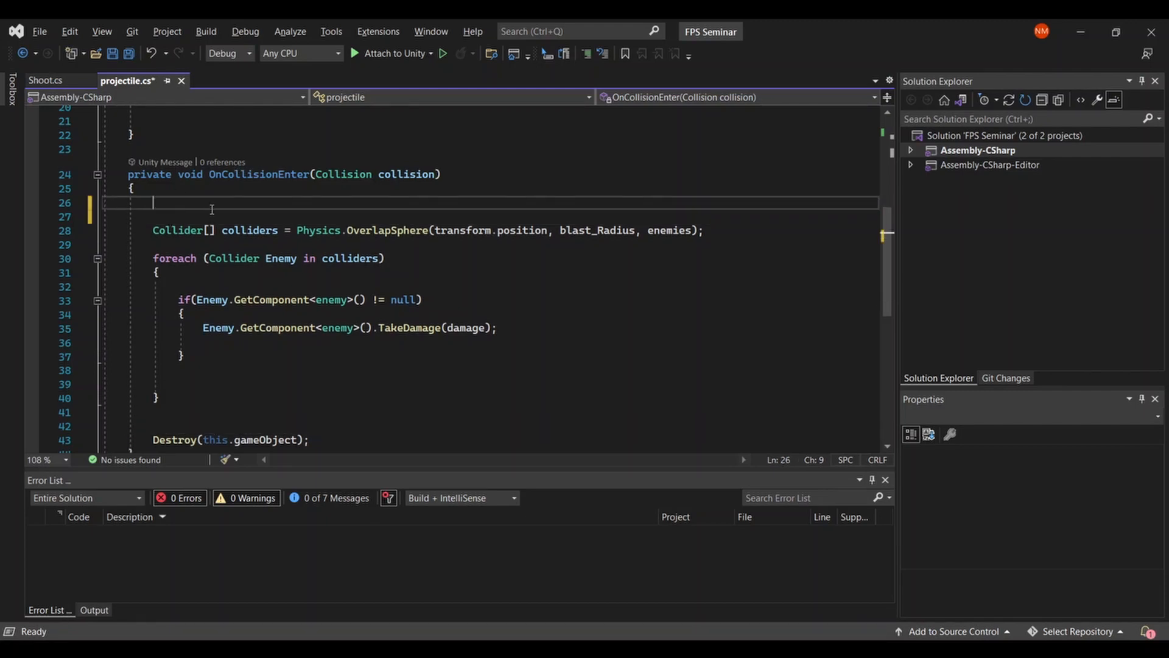
# - Insert an empty line below the damage field and add a using UnityEngine.Audio; directive under using UnityEngine
pyautogui.scroll(7, 212, 204)
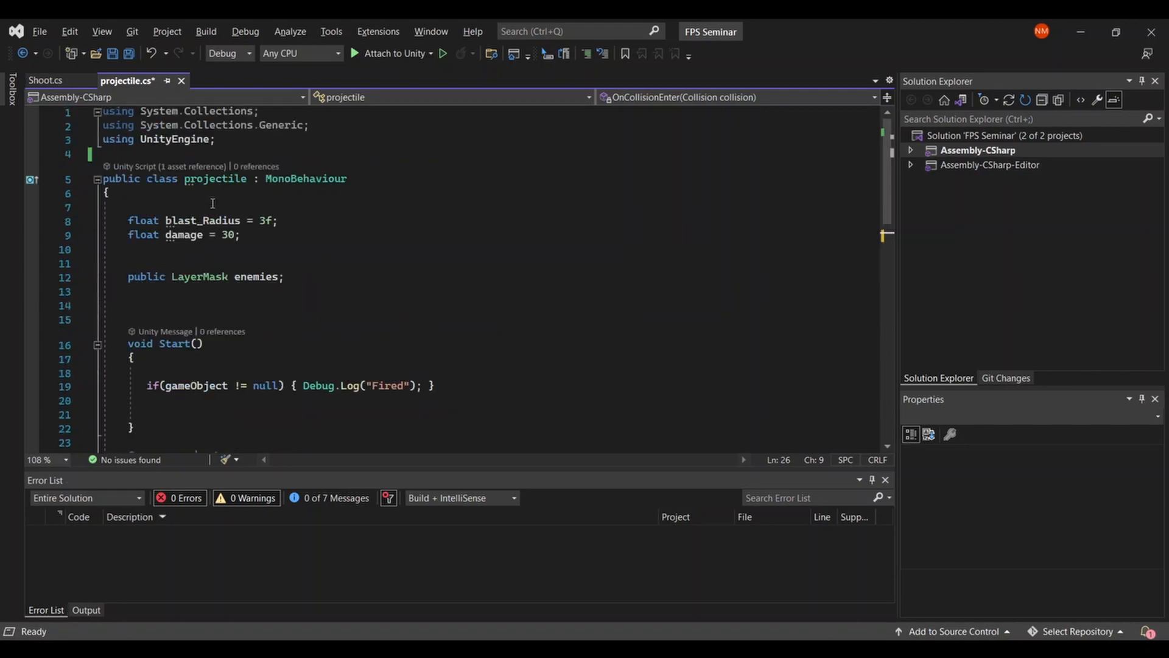
pyautogui.click(249, 234)
pyautogui.press('Return')
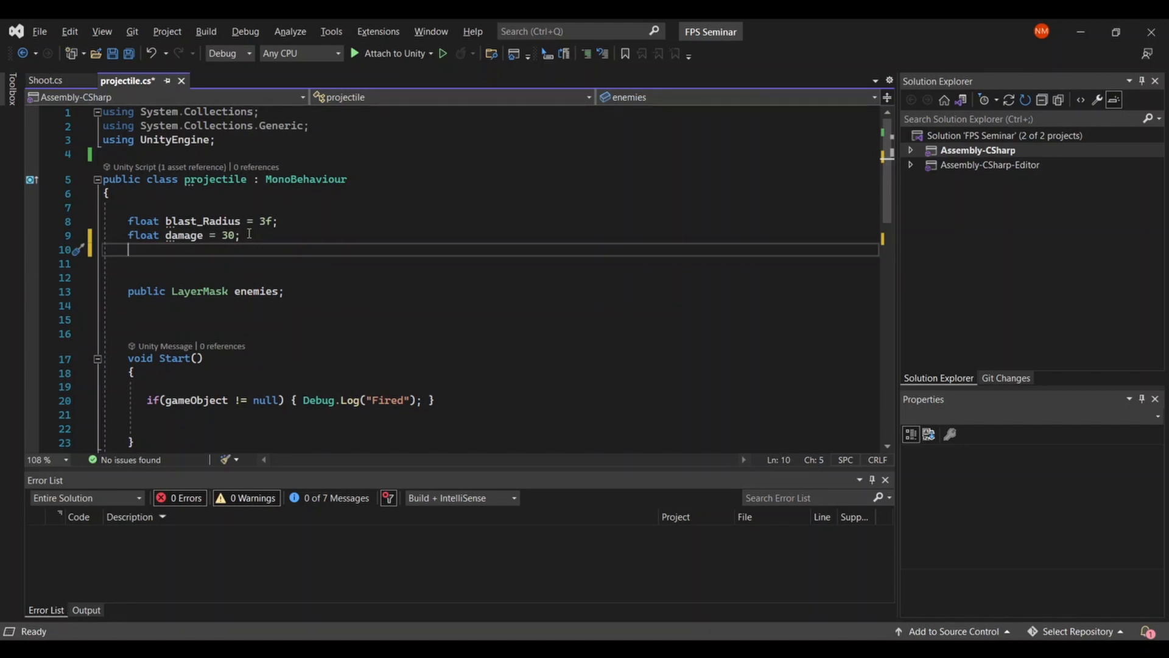
pyautogui.click(224, 139)
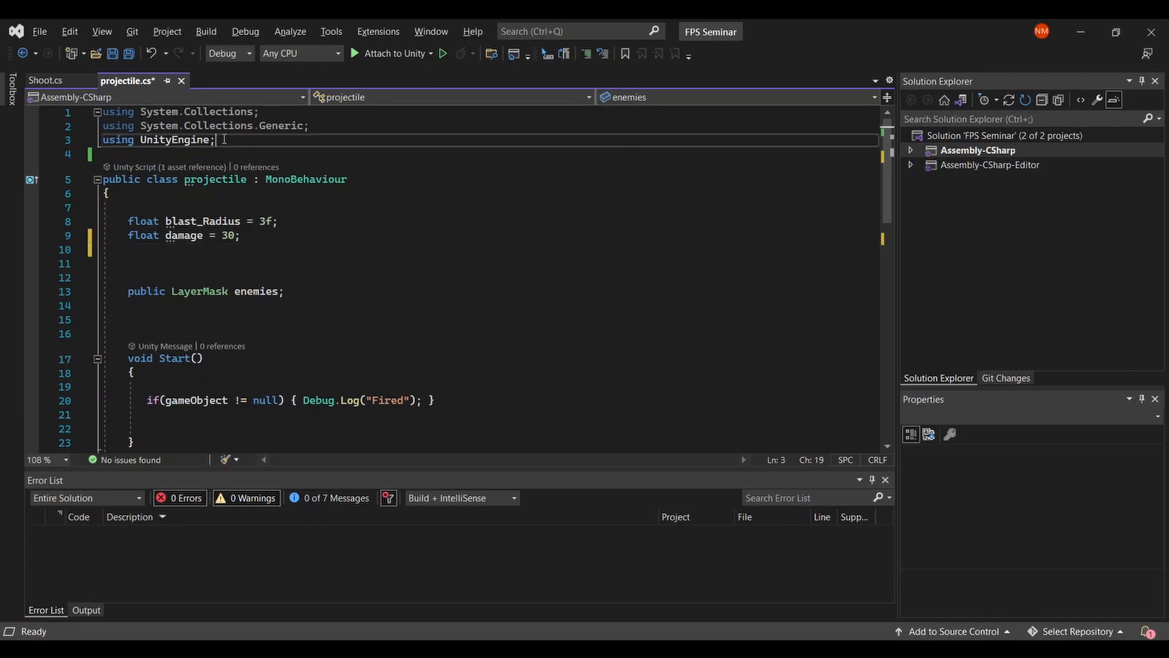
pyautogui.press('Return')
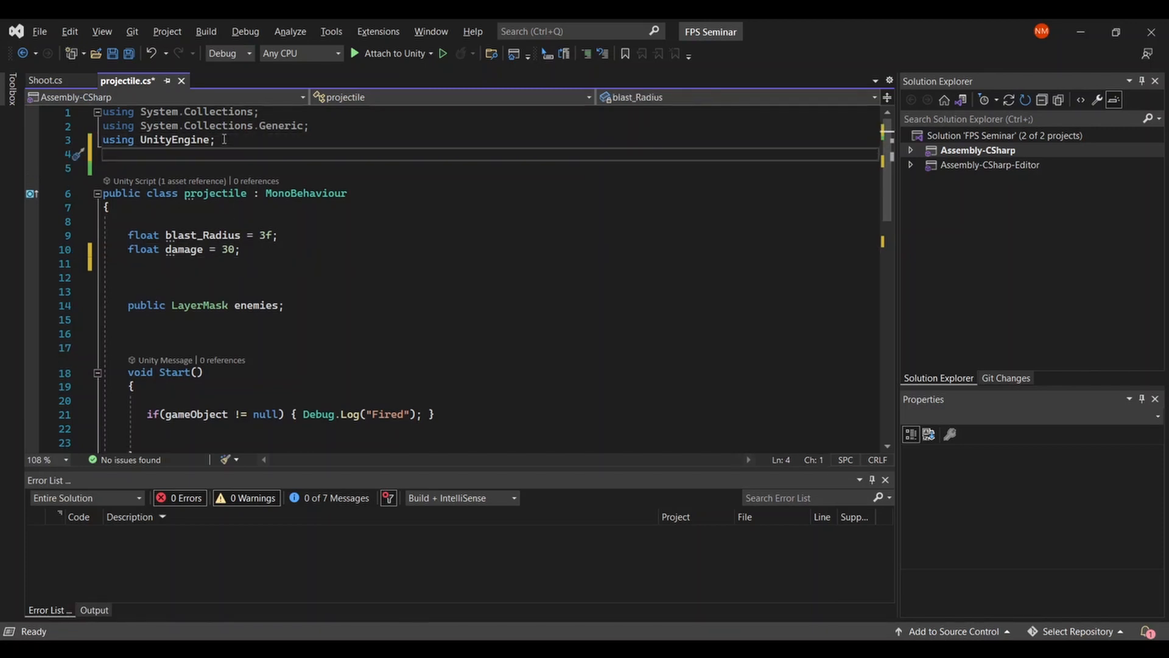
pyautogui.write('using')
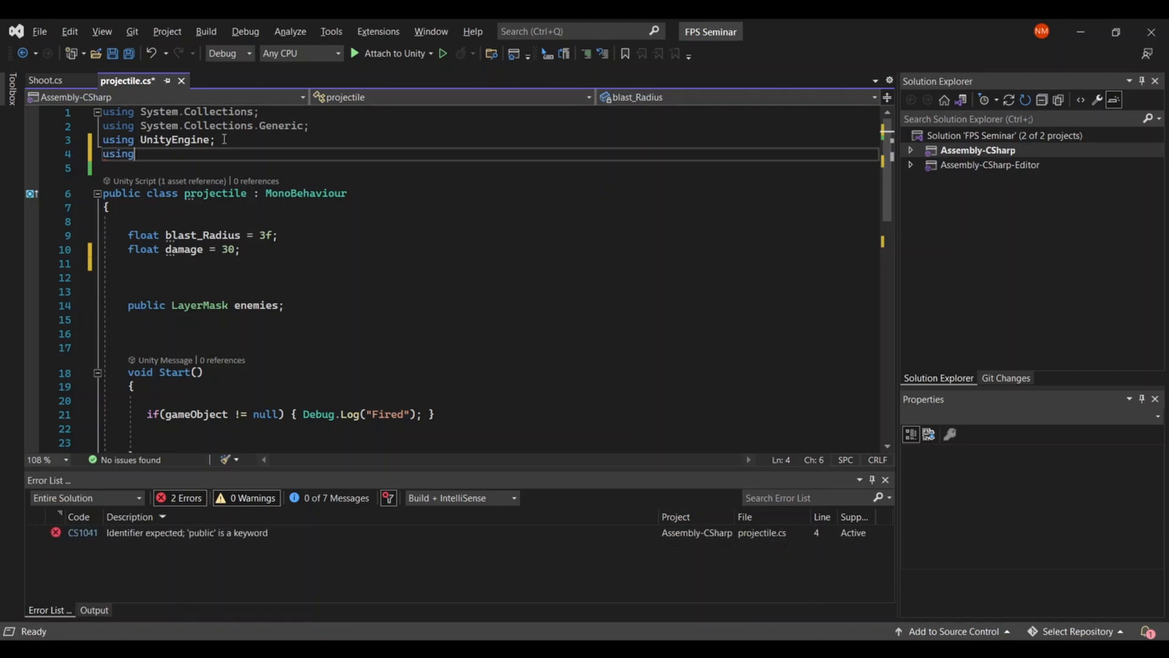
pyautogui.write(' Unity')
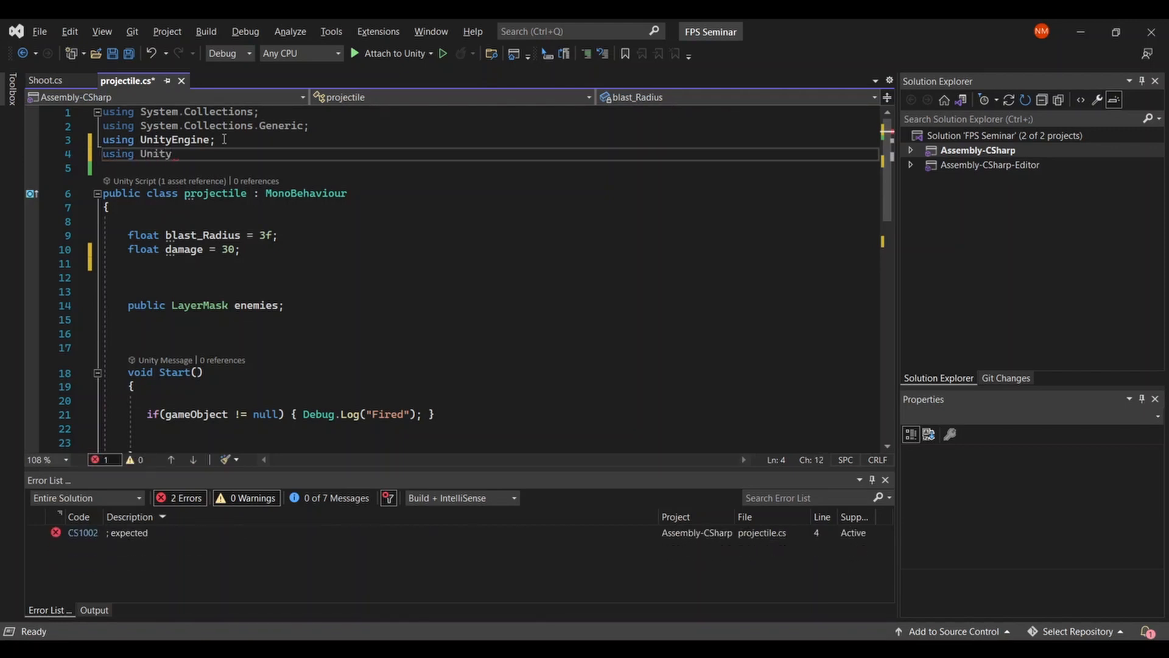
pyautogui.write('Engine.Aud')
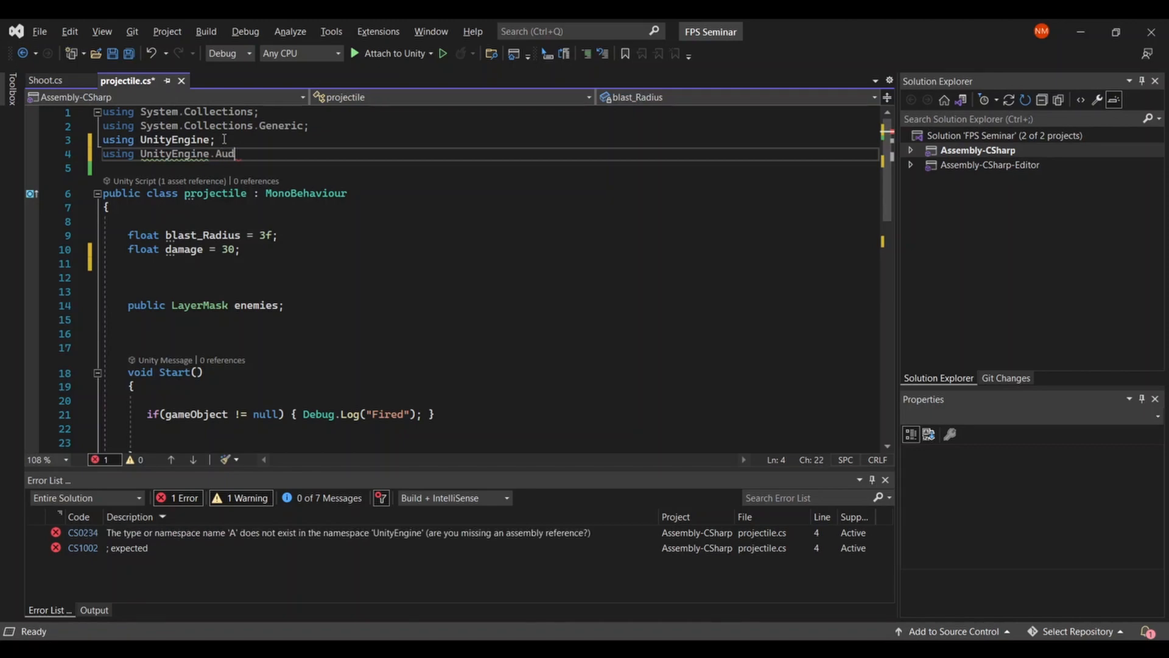
pyautogui.write('io;')
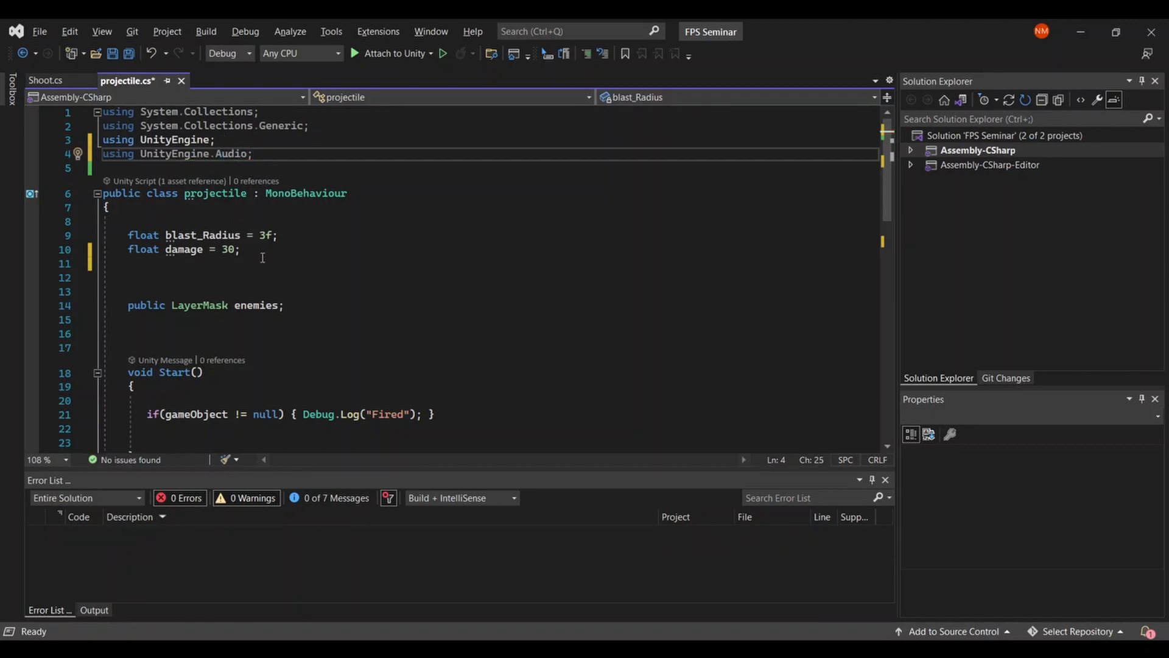
# - Declare a public AudioSource field named source below the damage field in the projectile class
pyautogui.click(263, 258)
pyautogui.press('Return')
pyautogui.write('public')
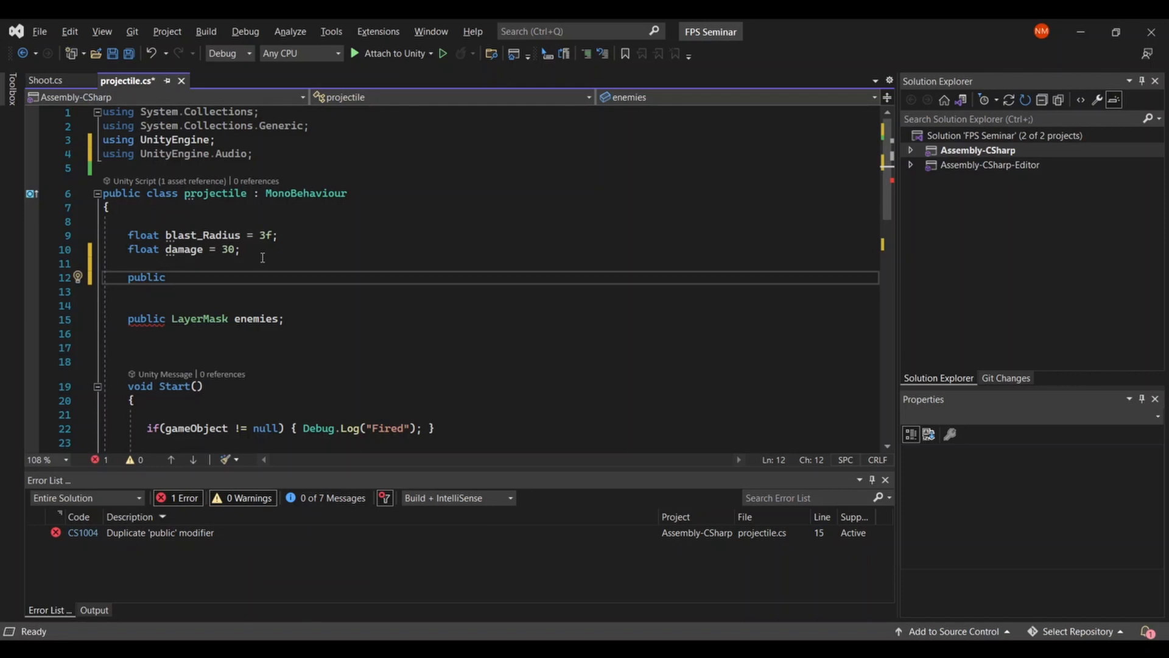
pyautogui.write('AudioSource ')
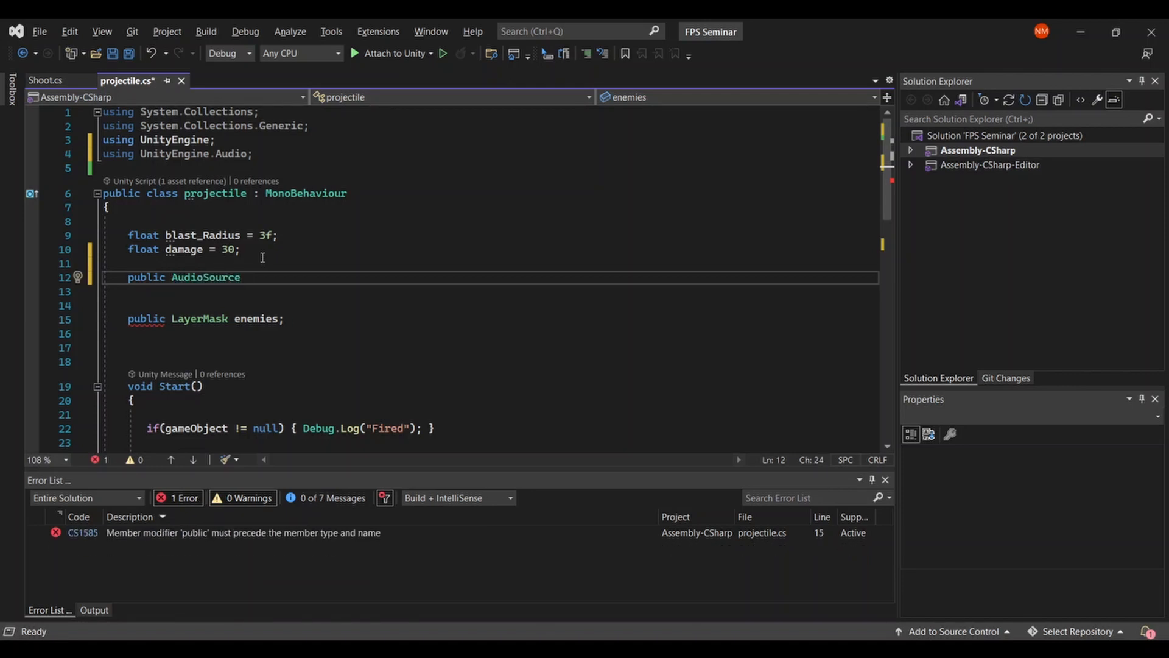
pyautogui.write('source;')
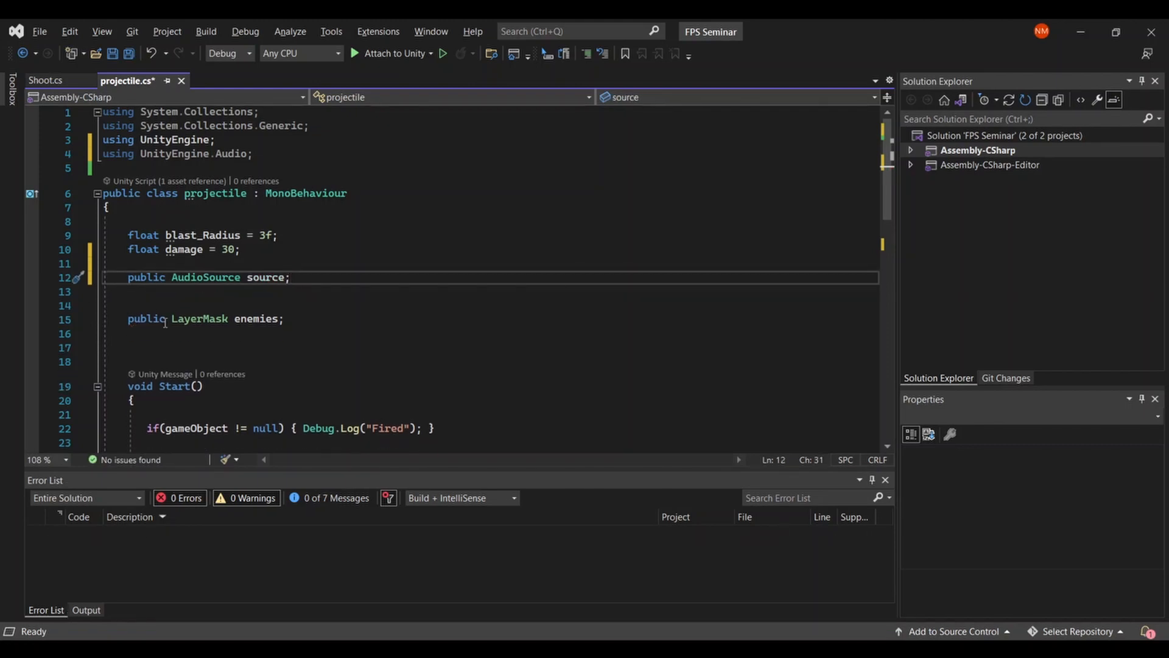
# - Call source.Play(); in OnCollisionEnter, directly above the colliders array, and save the script
pyautogui.scroll(-6, 179, 325)
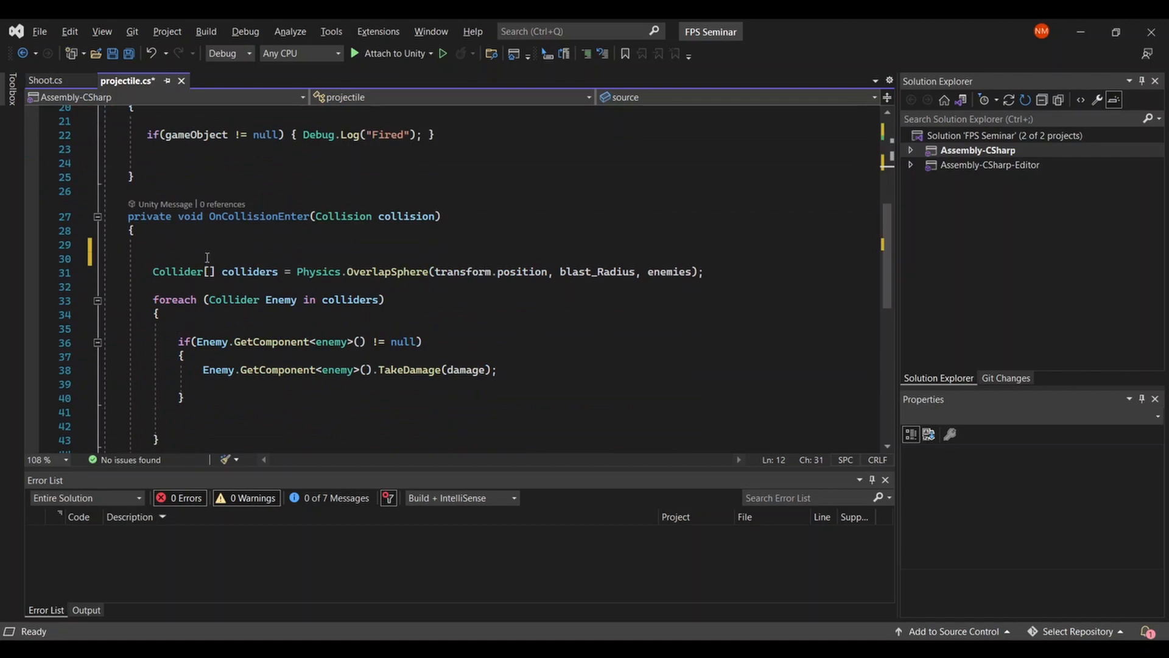
pyautogui.click(207, 258)
pyautogui.write('source')
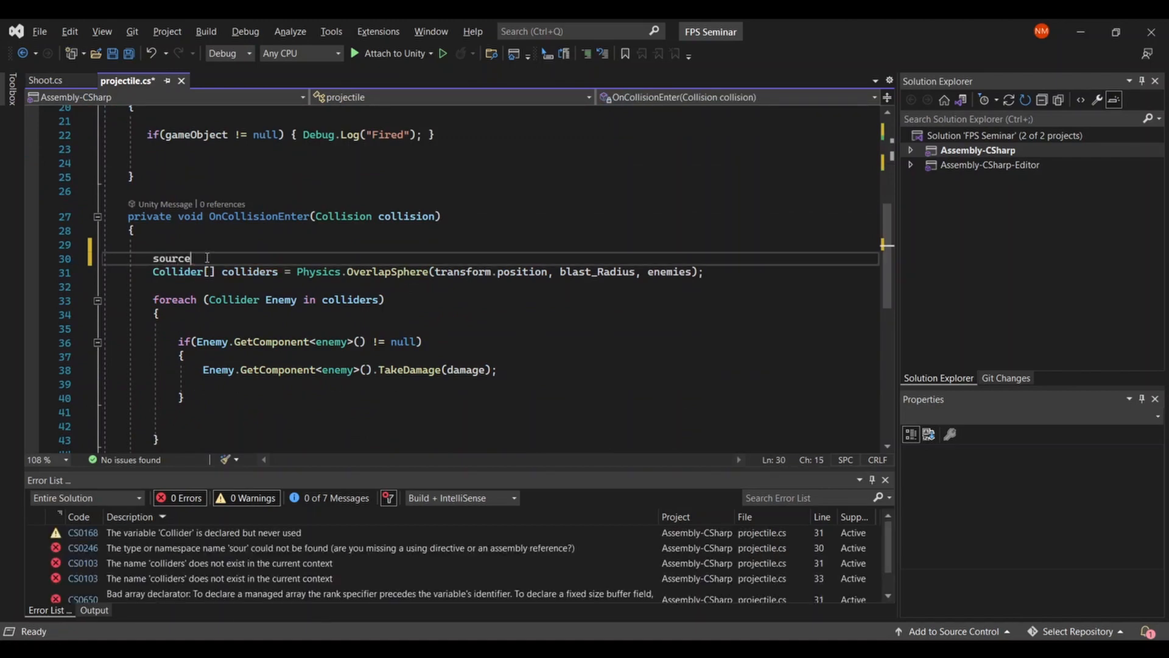
pyautogui.write('.play')
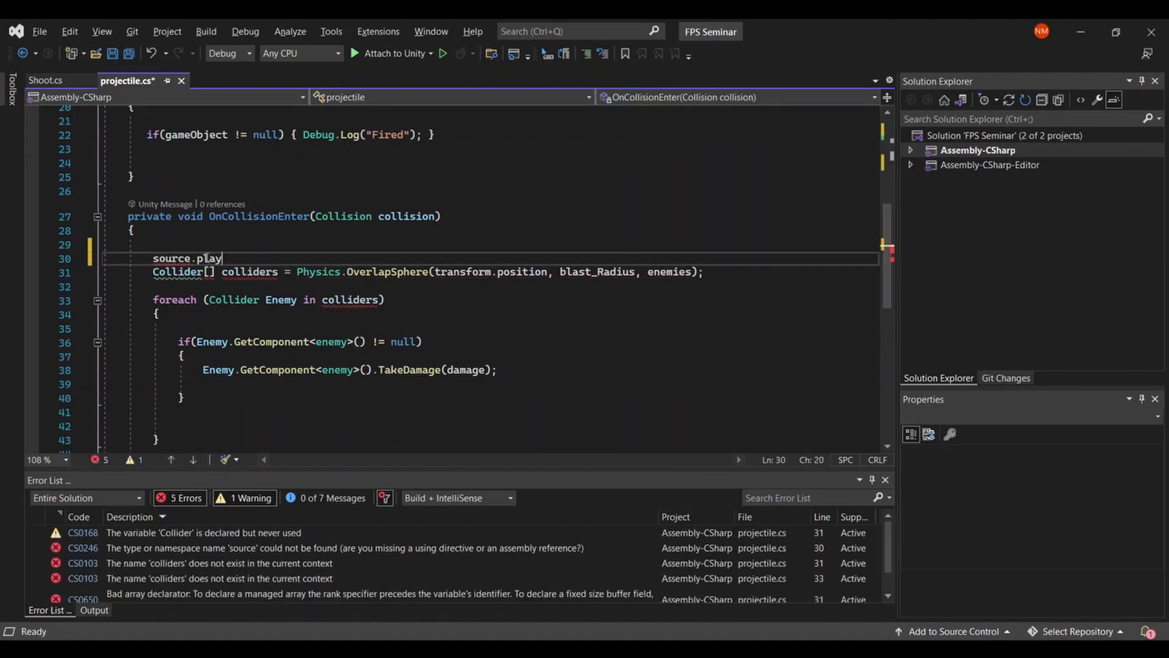
pyautogui.press('Tab')
pyautogui.write('();')
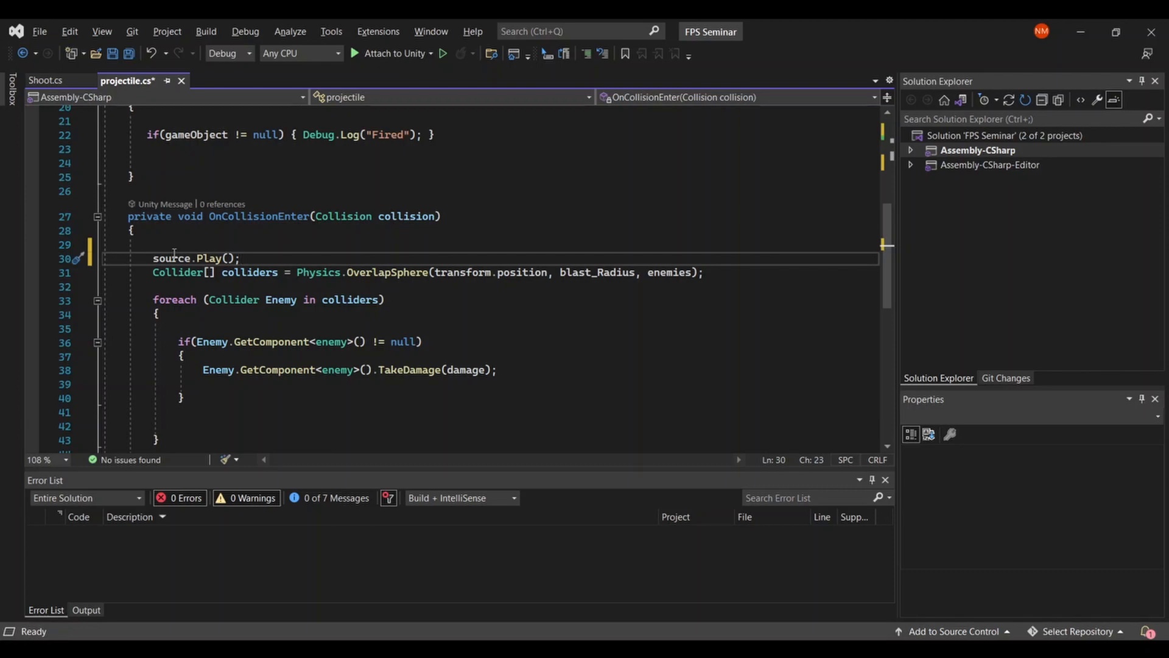
pyautogui.click(267, 230)
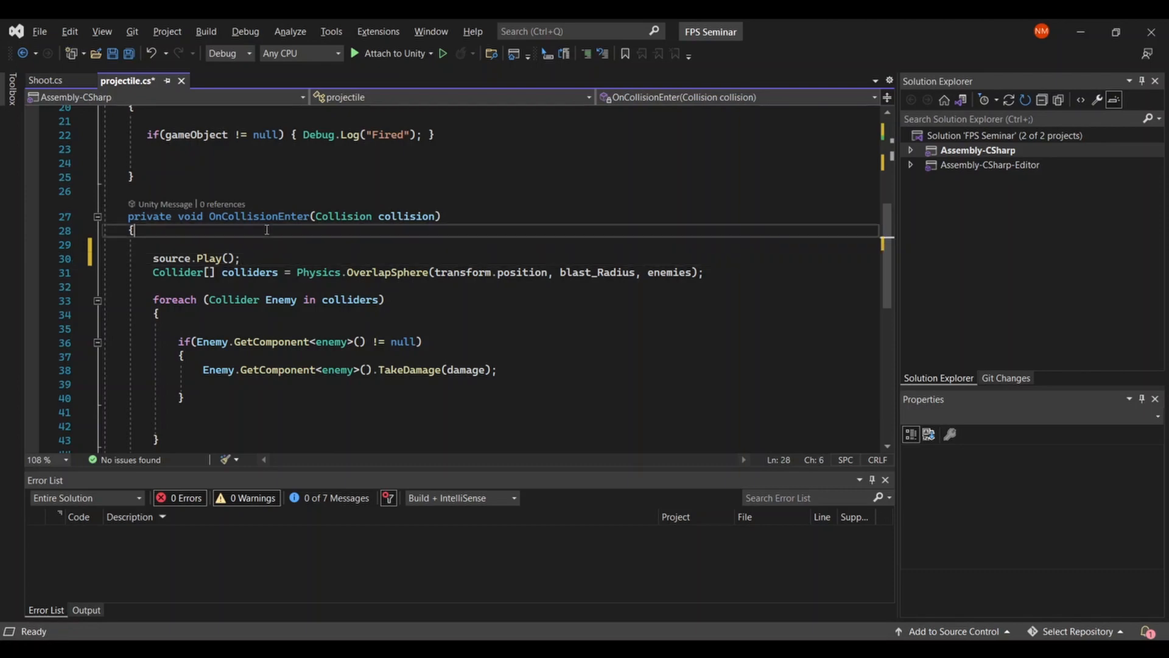
pyautogui.hotkey('ctrl', 's')
# - Switch to Unity and assign the Projectile 1 prefab's second Audio Source, the Grenade1Short one, to the Projectile script's Source field
pyautogui.hotkey('alt', 'Tab')
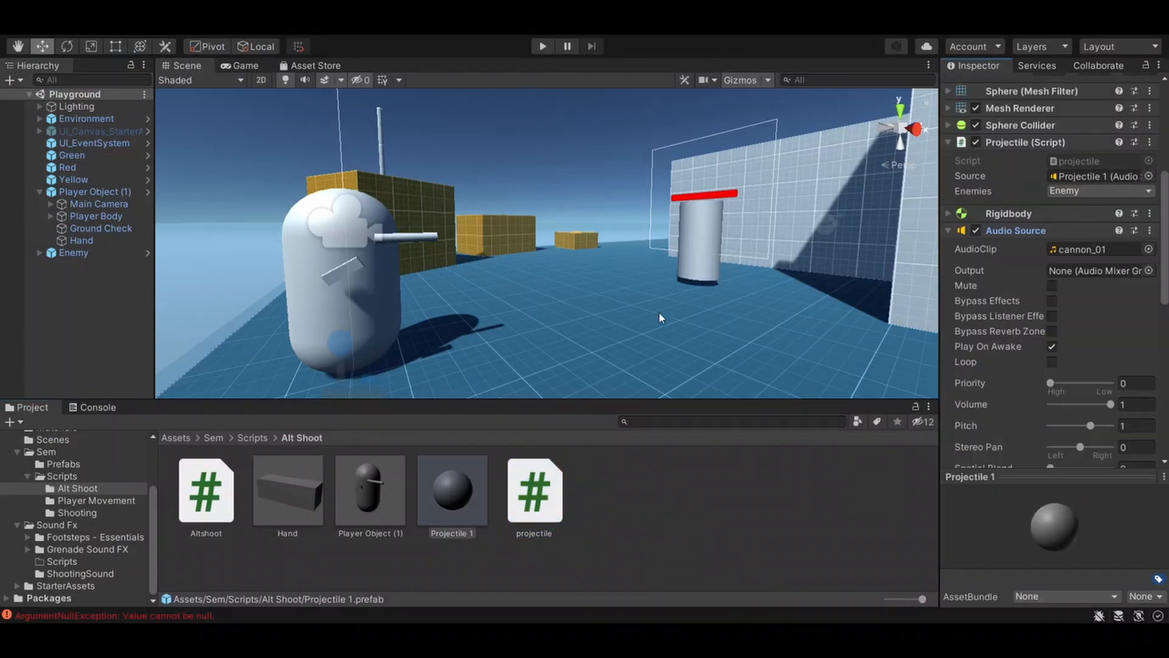
pyautogui.click(545, 46)
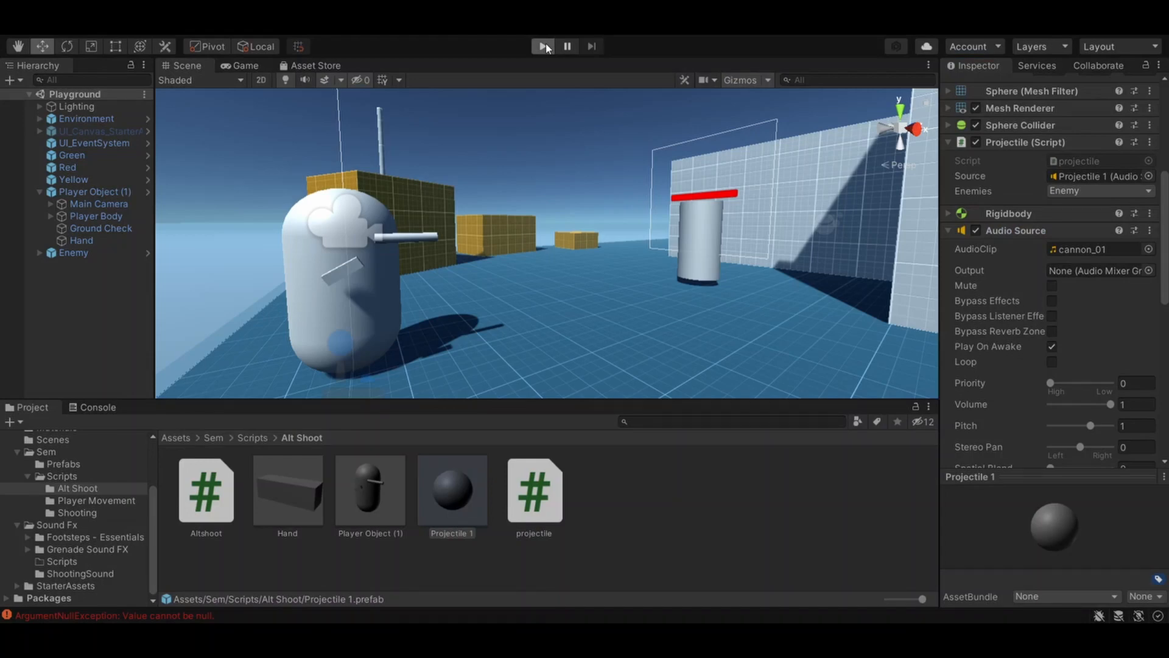
pyautogui.click(544, 47)
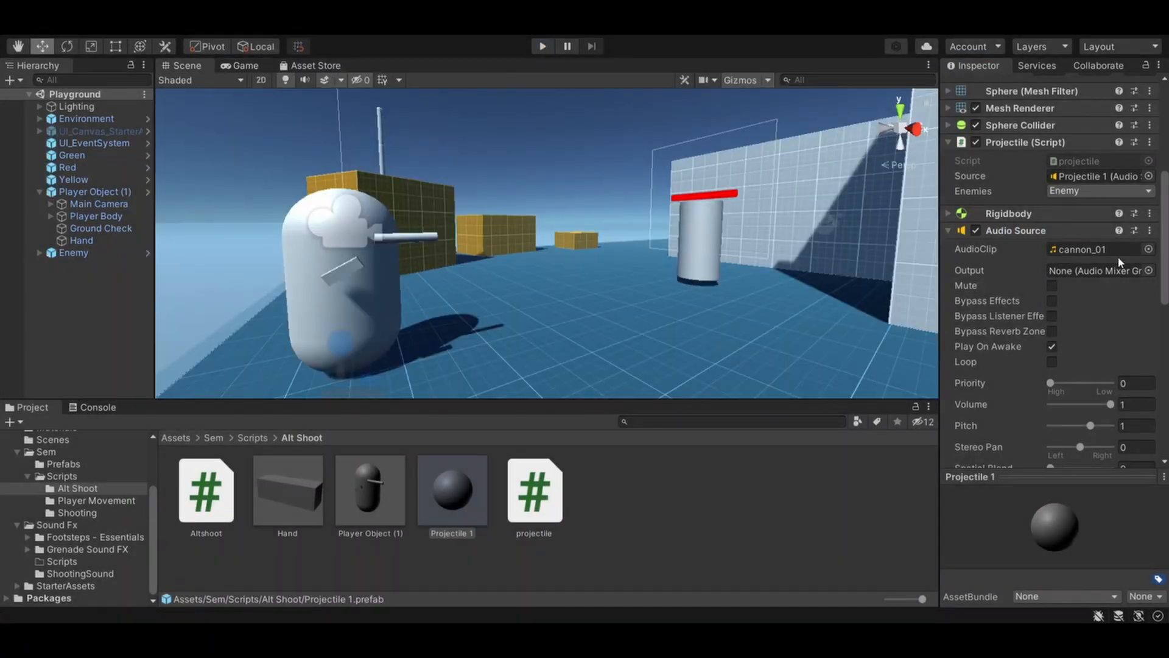
pyautogui.scroll(-5, 1118, 262)
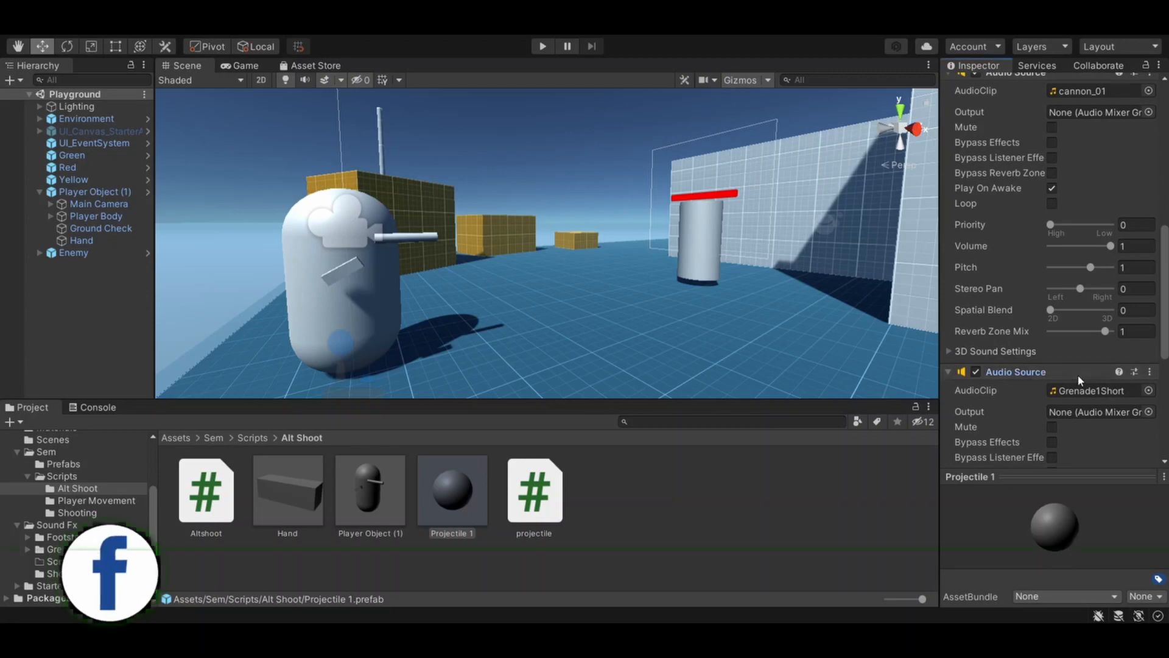
pyautogui.moveTo(1077, 374); pyautogui.dragTo(1119, 112)
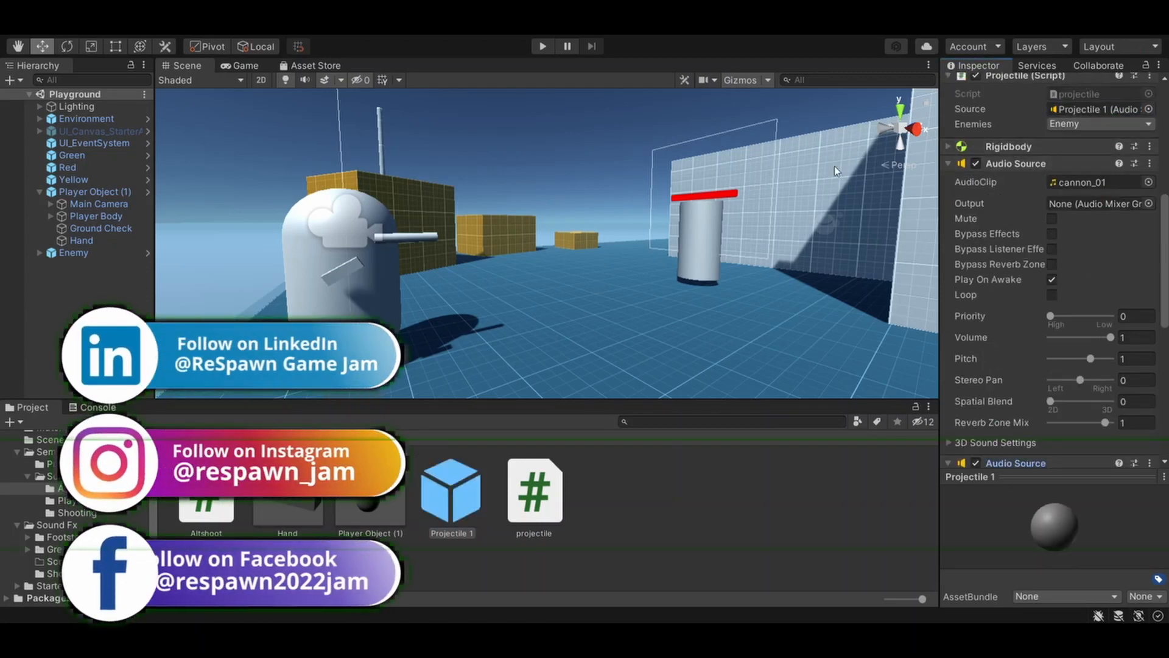
pyautogui.click(1151, 110)
pyautogui.click(1161, 102)
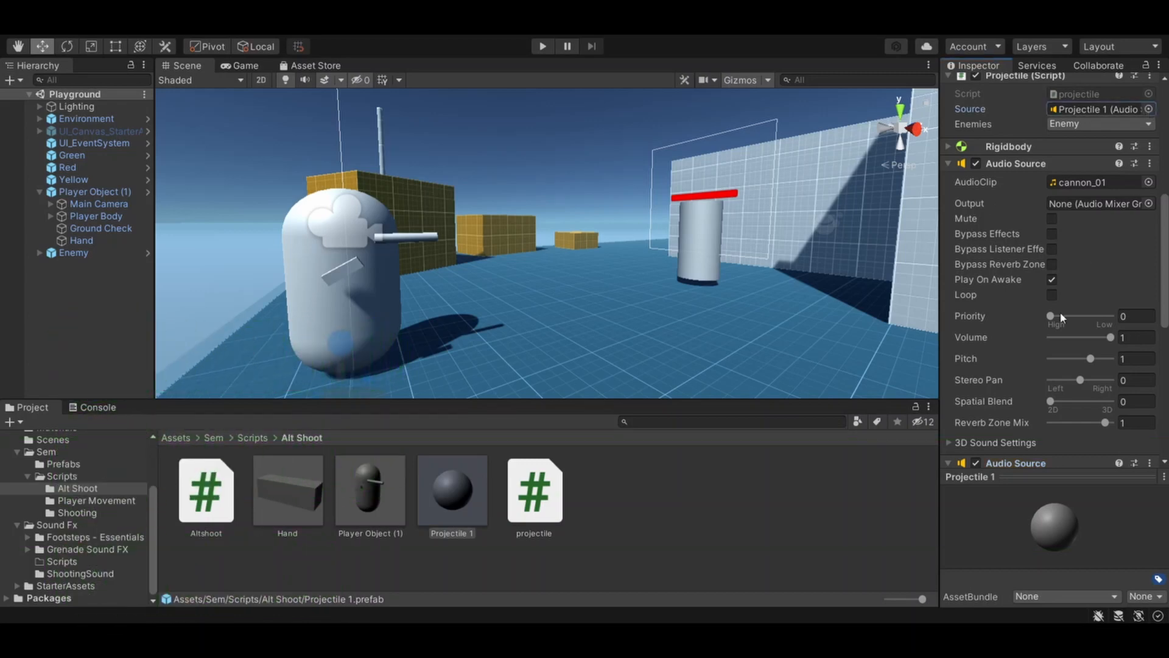
pyautogui.scroll(-5, 1031, 418)
pyautogui.scroll(4, 1032, 417)
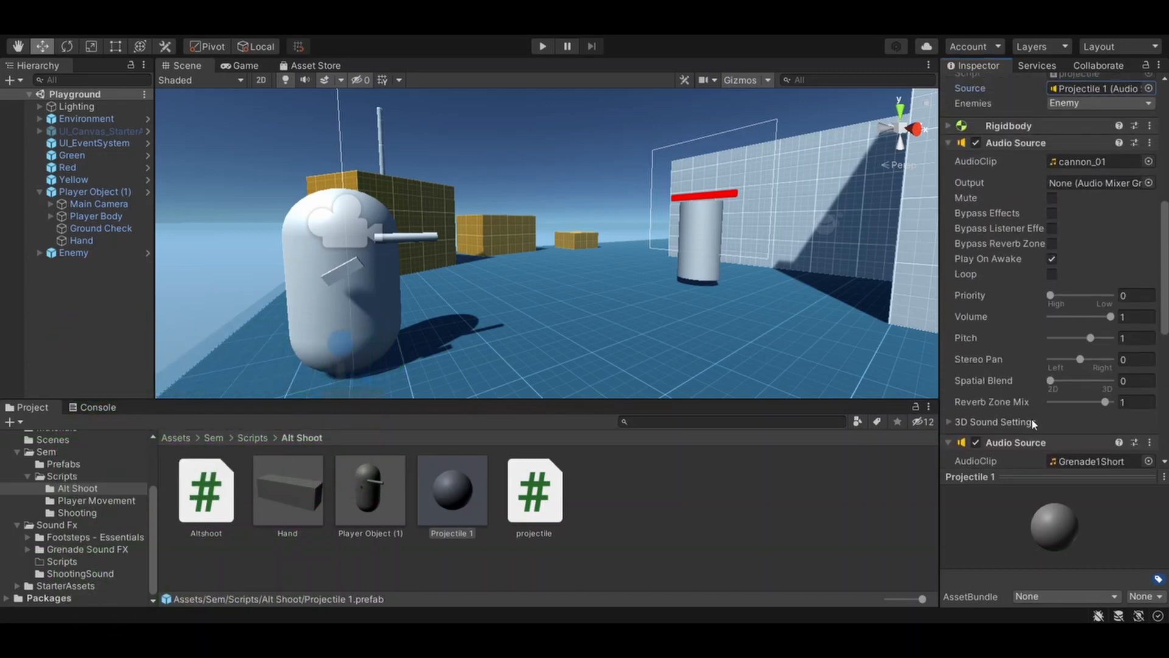
# - Play-test the scene by firing several projectiles, including at the enemy, to check the launch and impact sounds, and stop the game
pyautogui.click(545, 50)
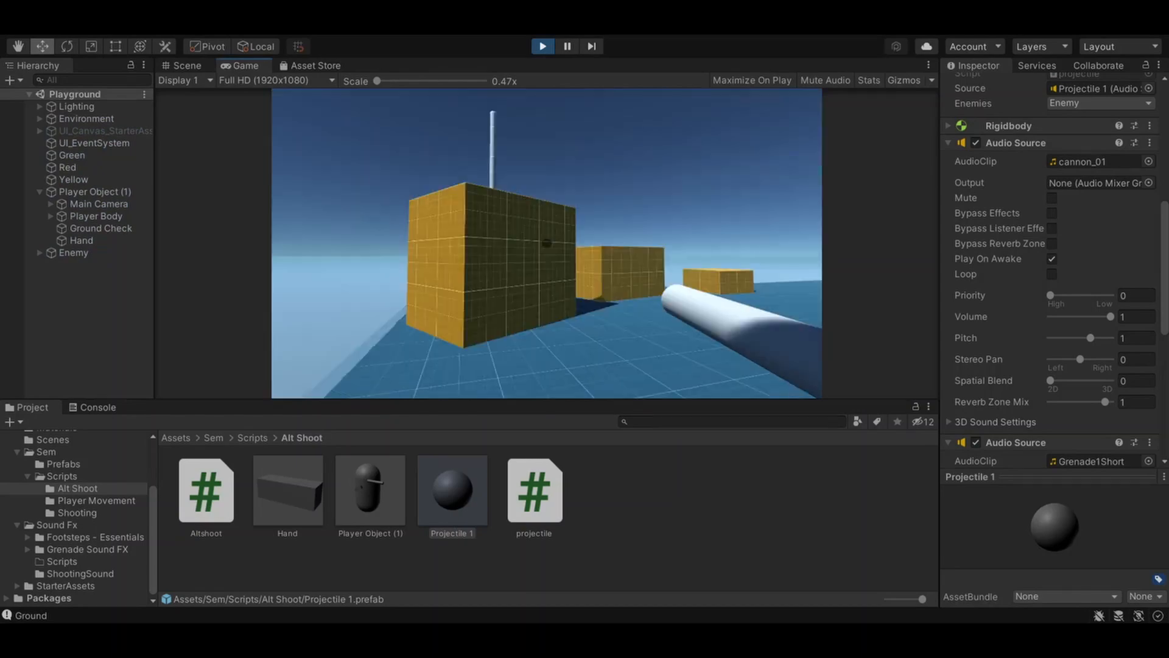
pyautogui.click(547, 243)
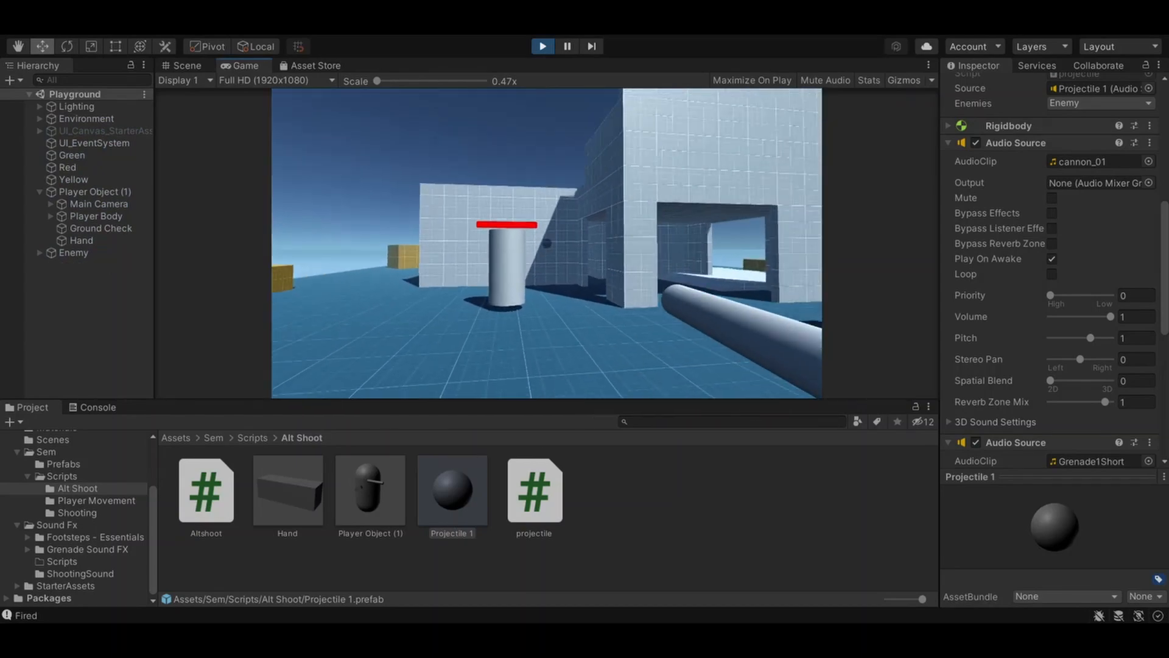
pyautogui.click(547, 243)
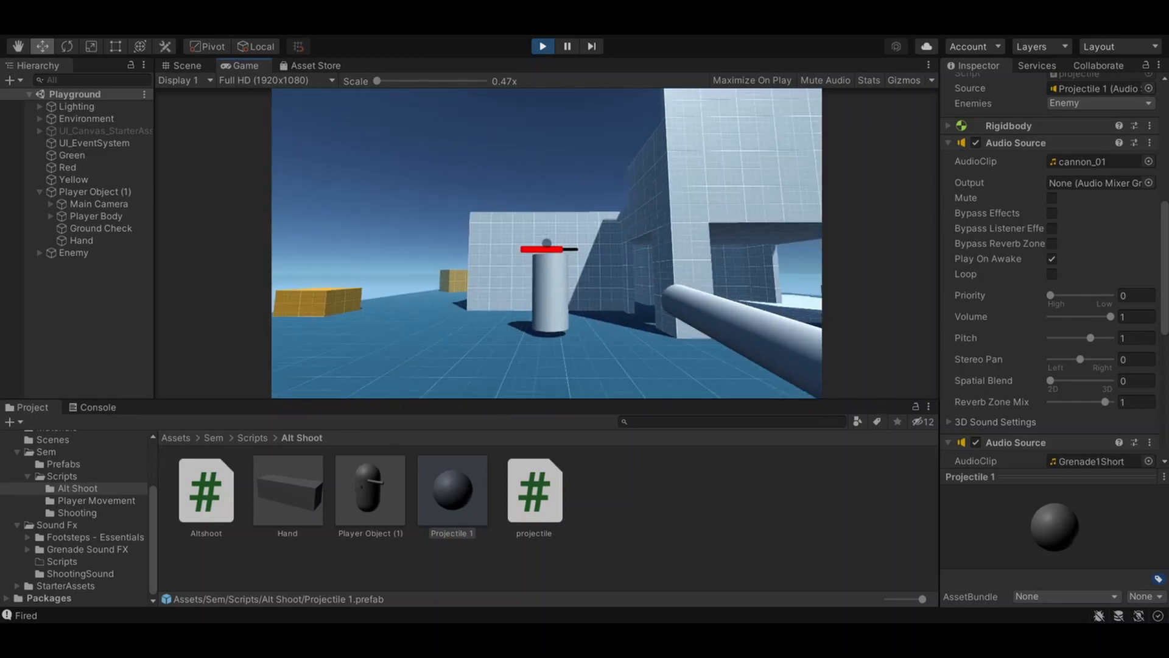
pyautogui.click(547, 243)
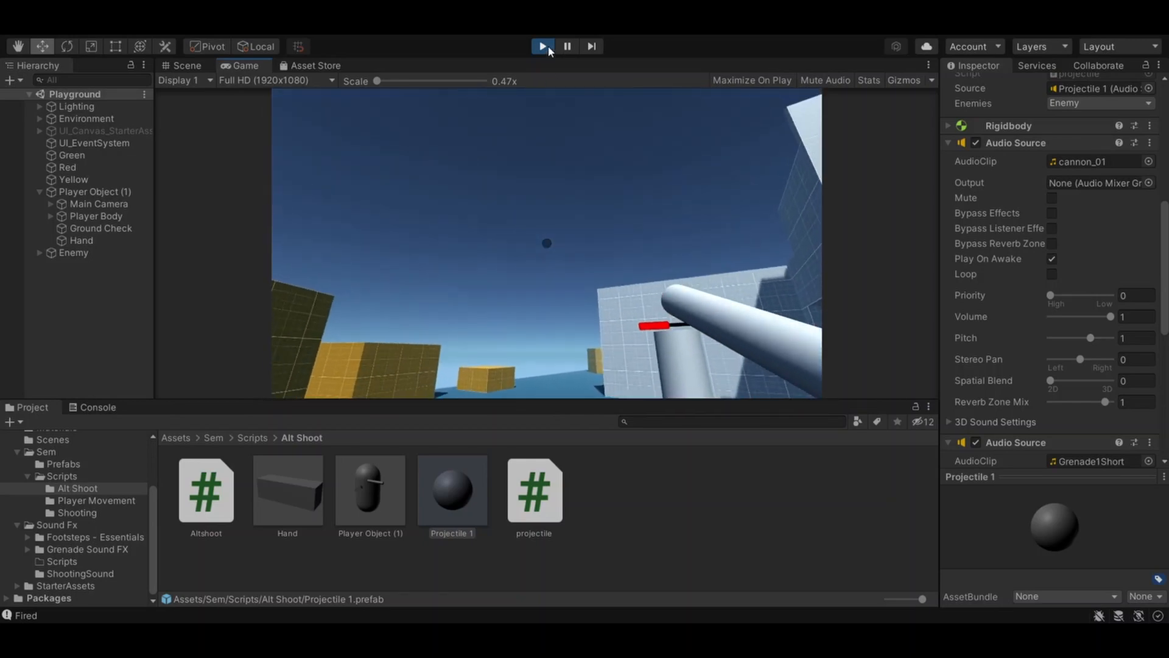
pyautogui.click(548, 46)
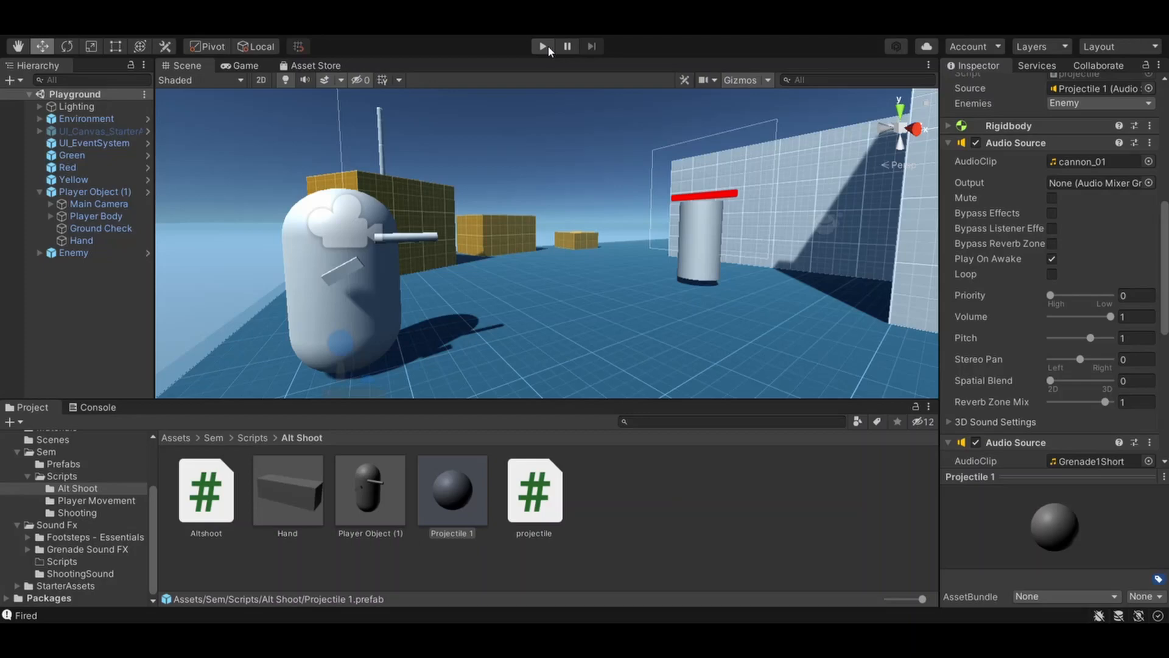
# - Reopen the projectile script in Visual Studio and examine the OnCollisionEnter code from source.Play() through the Destroy call
pyautogui.doubleClick(528, 489)
pyautogui.scroll(-2, 522, 368)
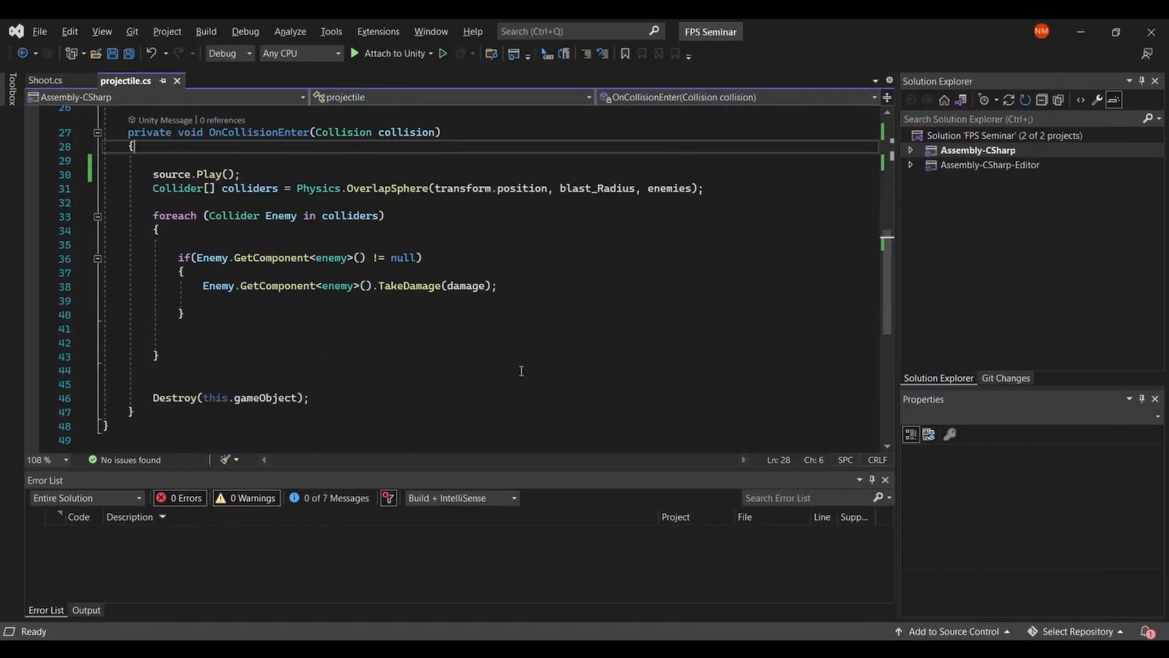
pyautogui.moveTo(153, 174); pyautogui.dragTo(314, 397)
pyautogui.click(326, 396)
pyautogui.click(154, 174)
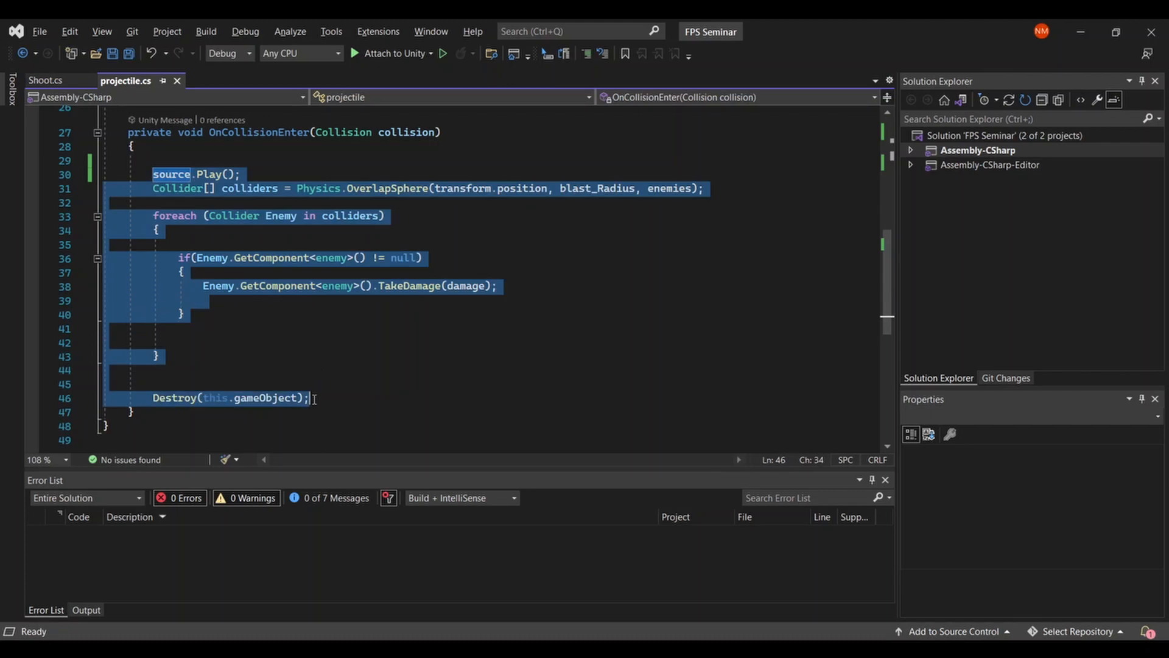
pyautogui.click(314, 398)
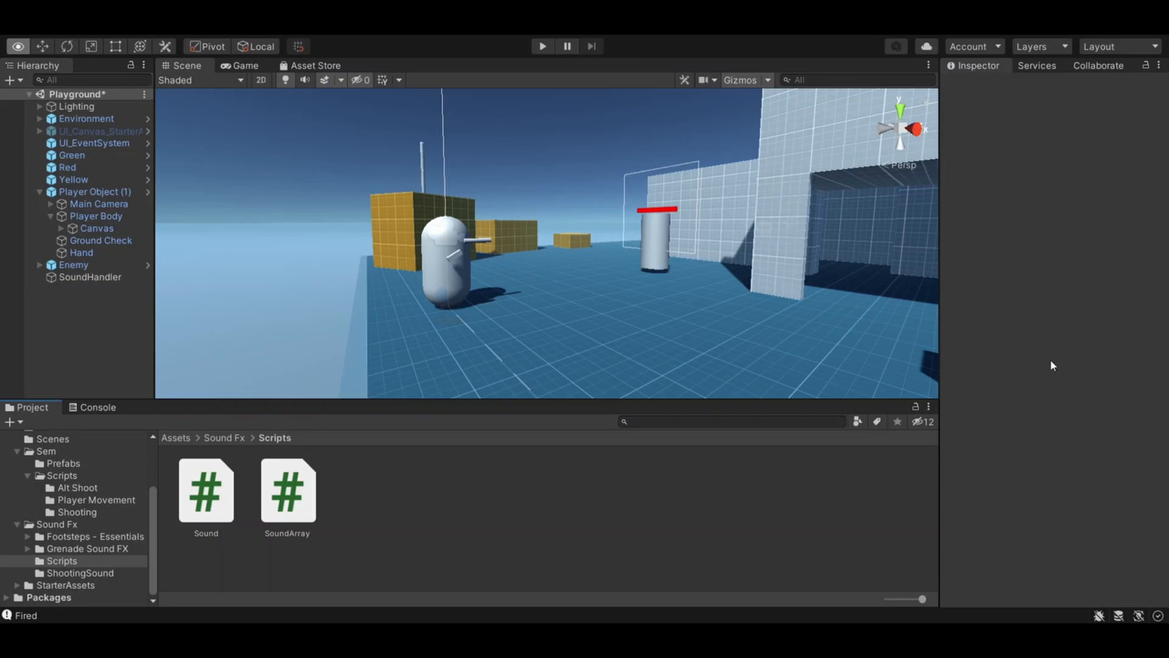
# - Open the Sound script from the Sound Fx Scripts folder and examine the Sound class's Names enum and its audio fields
pyautogui.click(225, 513)
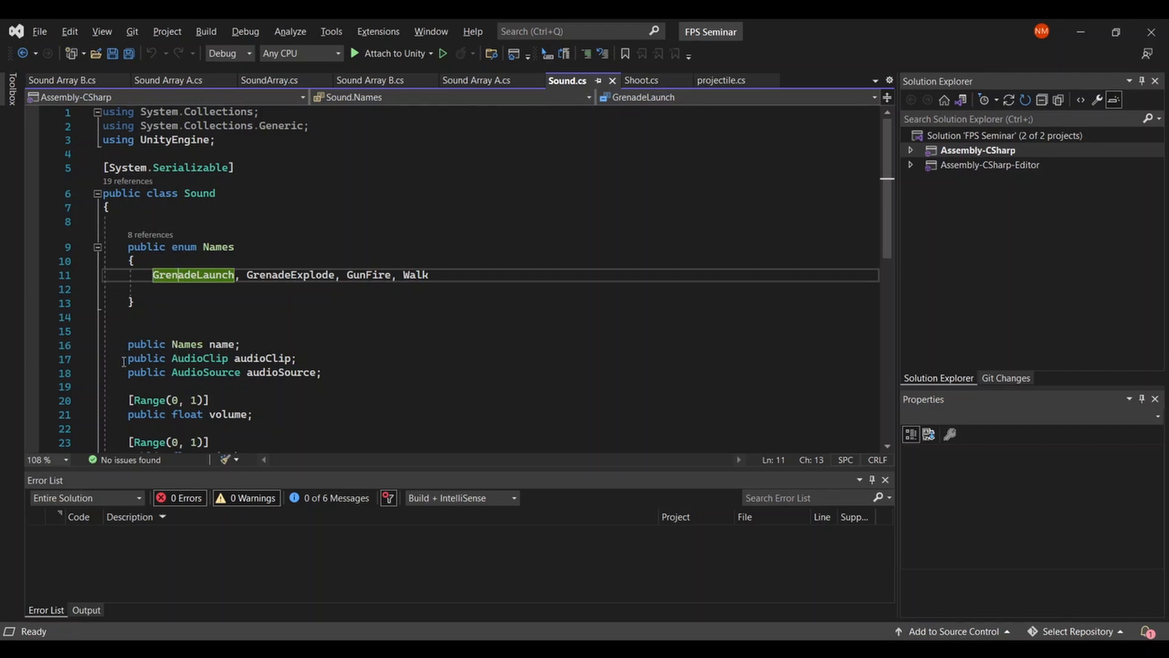
pyautogui.scroll(-1, 312, 361)
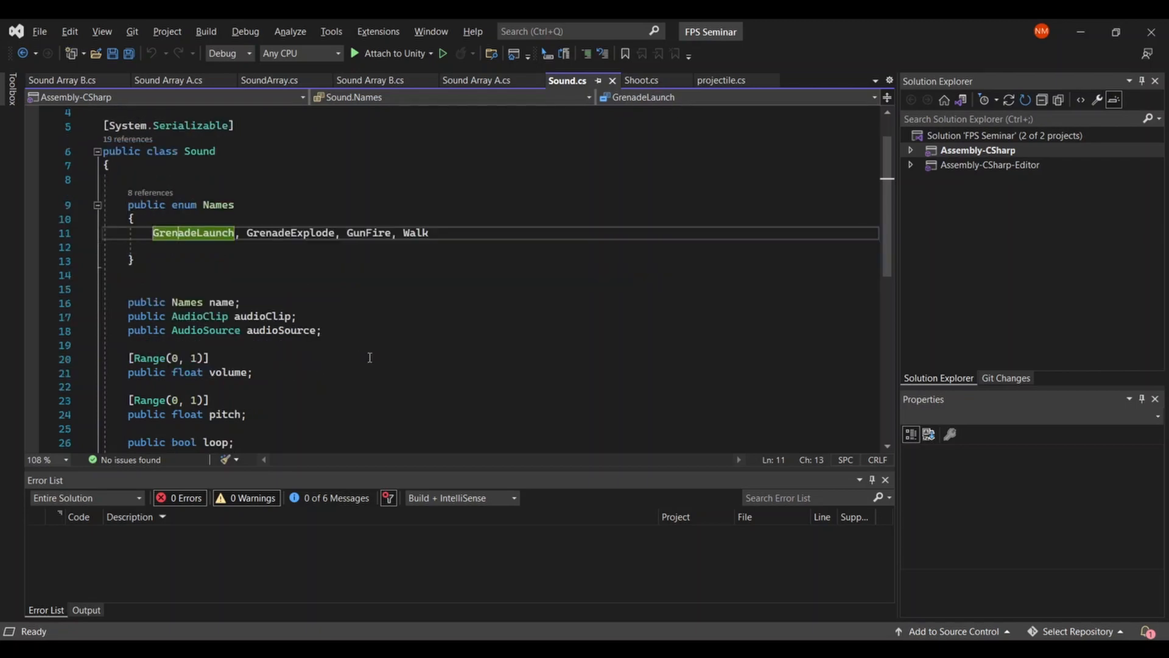
pyautogui.scroll(-1, 370, 357)
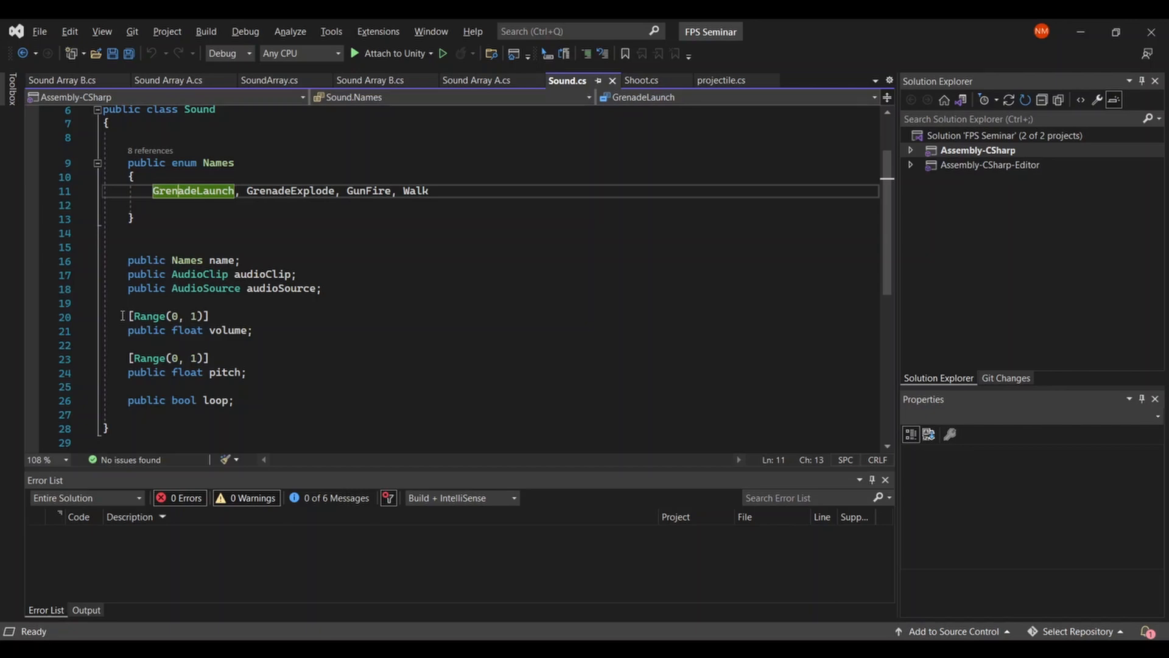
# - Examine the Sound class from its System.Serializable attribute down to the volume, pitch and loop fields
pyautogui.scroll(1, 122, 315)
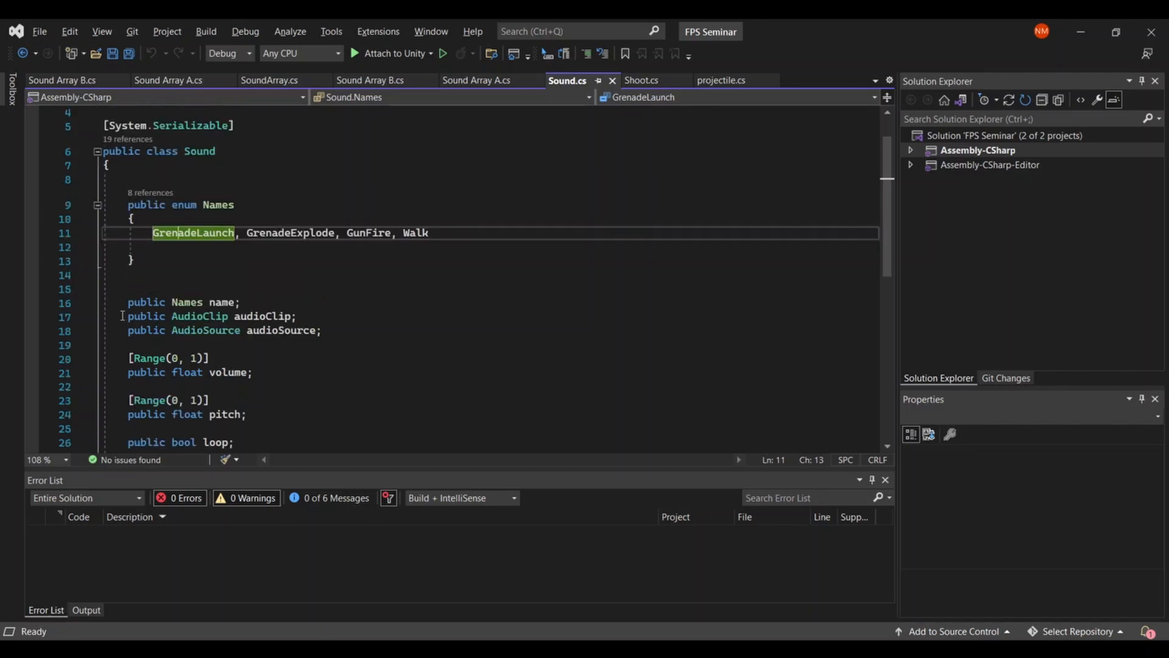
pyautogui.scroll(1, 122, 315)
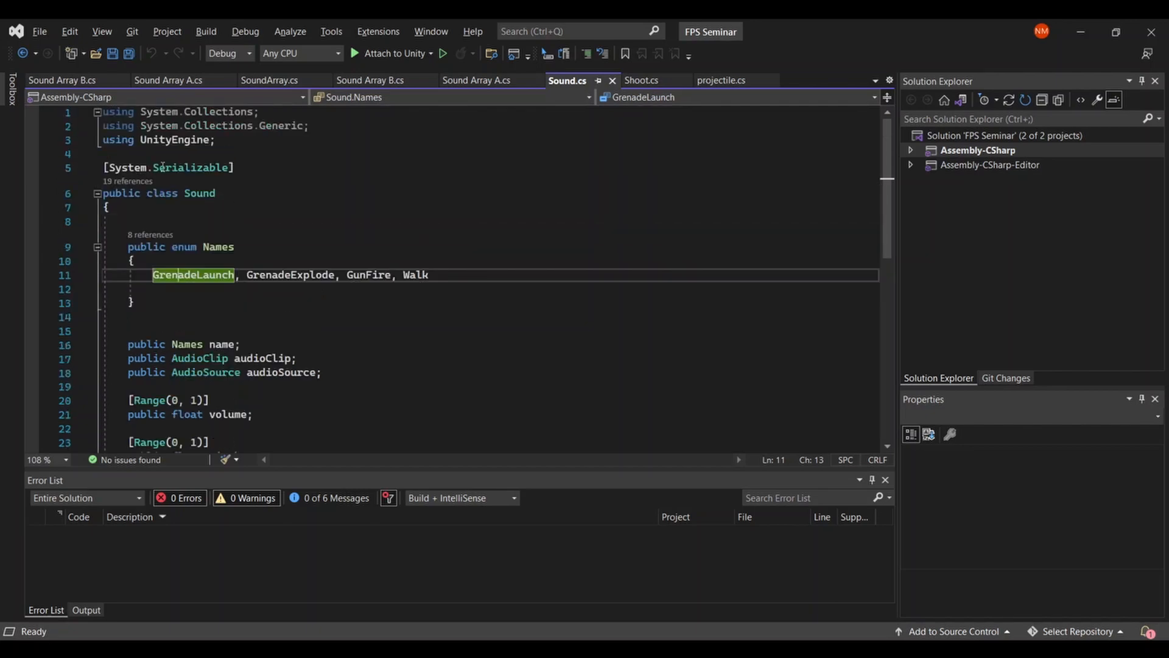
pyautogui.scroll(-2, 284, 216)
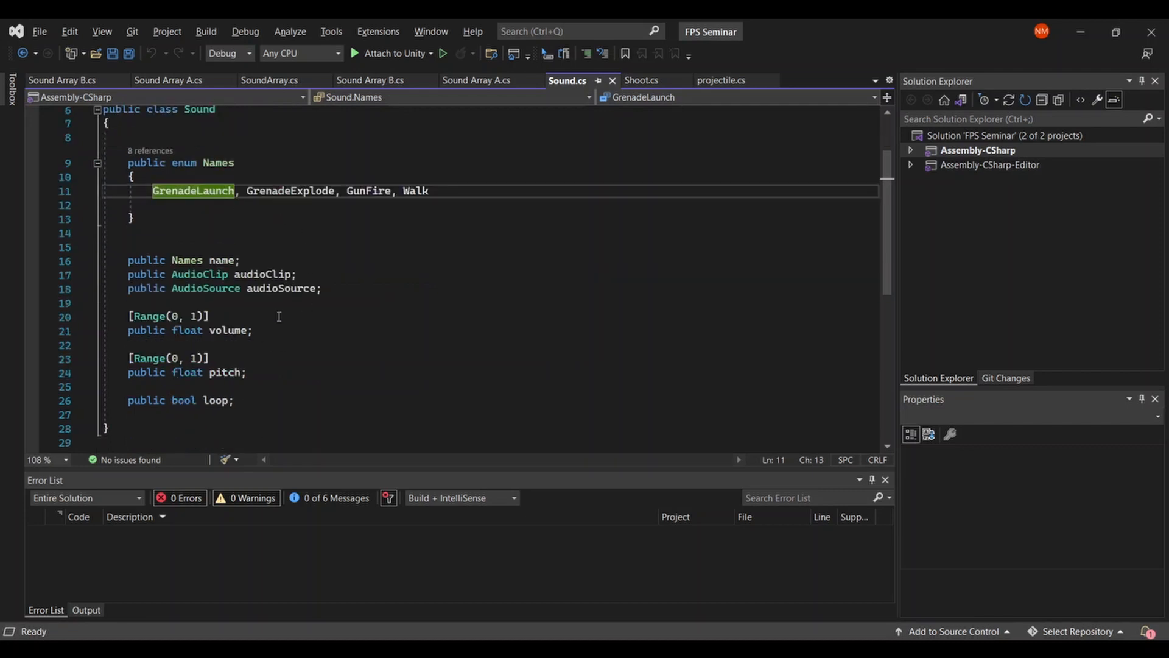
pyautogui.scroll(2, 335, 339)
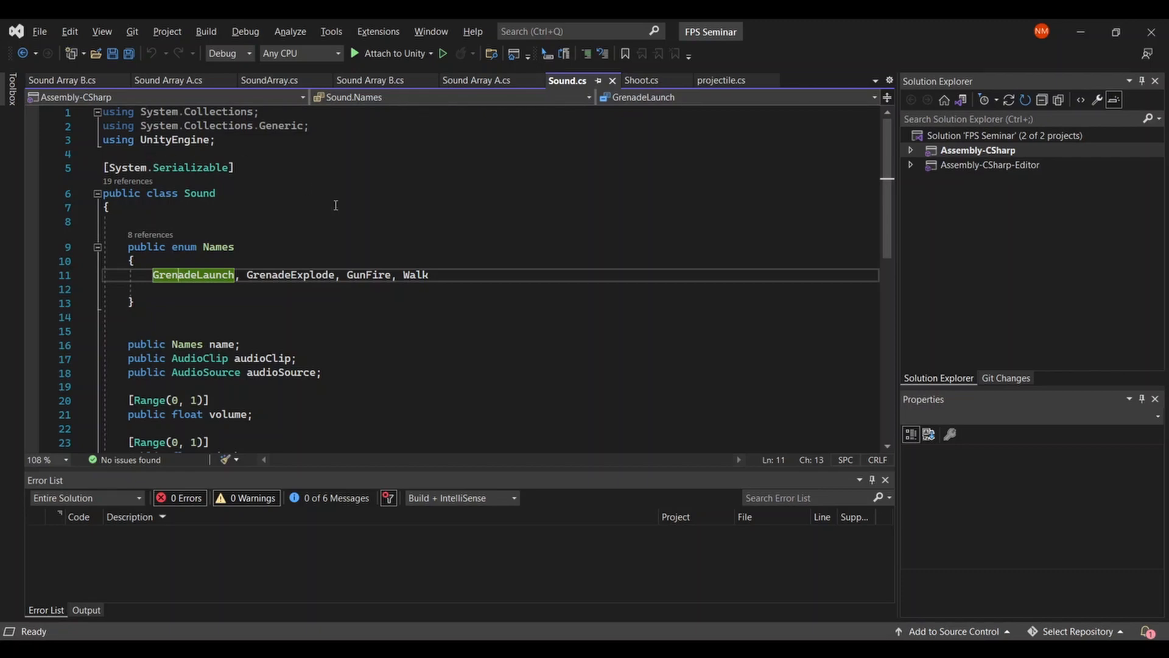
# - Open Sound Array A.cs and examine the sounds array, the Awake loop that adds an AudioSource per sound, and the PlaySound method
pyautogui.press('alt')
pyautogui.click(174, 83)
pyautogui.scroll(5, 232, 279)
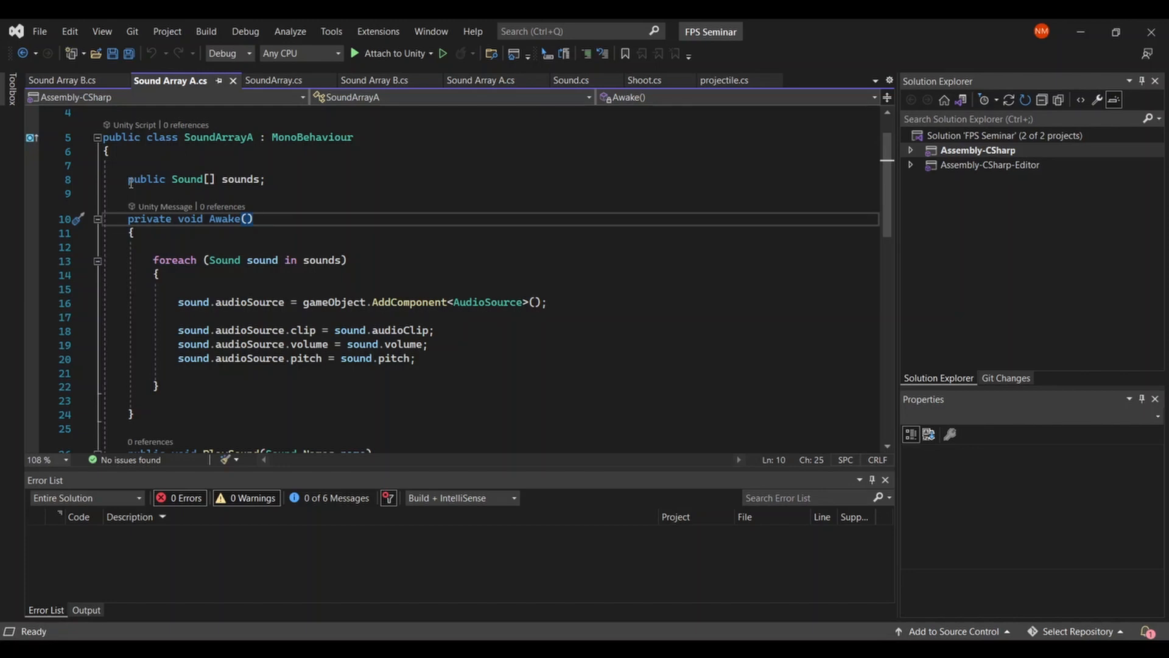
pyautogui.scroll(-2, 130, 183)
pyautogui.scroll(2, 414, 196)
pyautogui.scroll(-1, 415, 196)
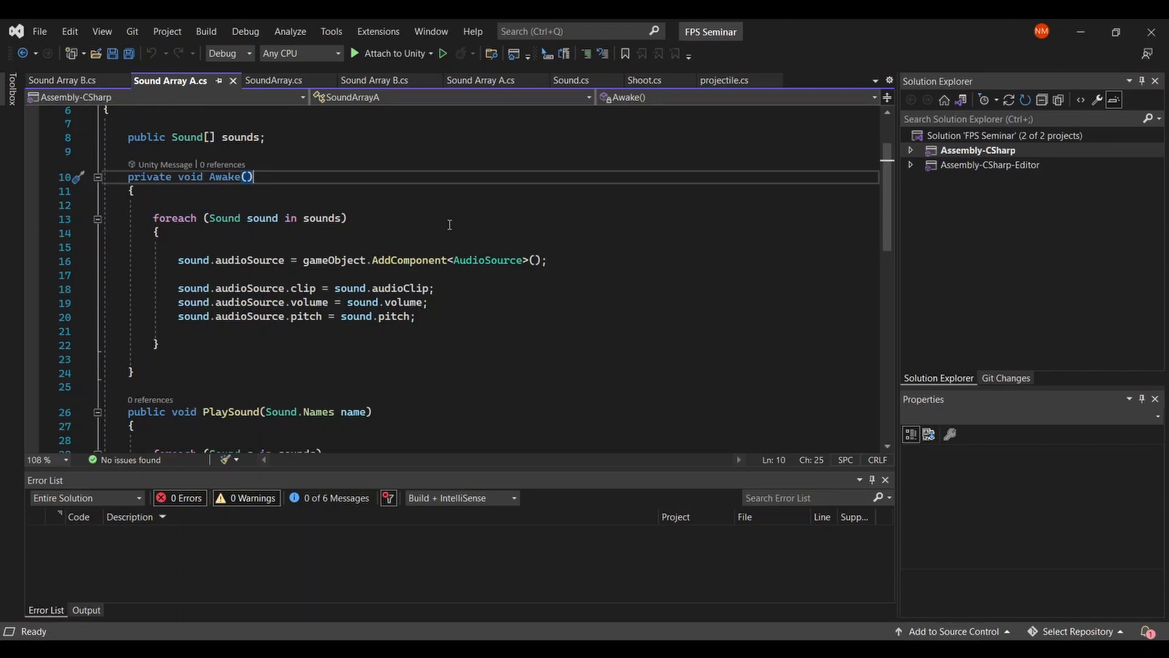
pyautogui.scroll(-3, 450, 224)
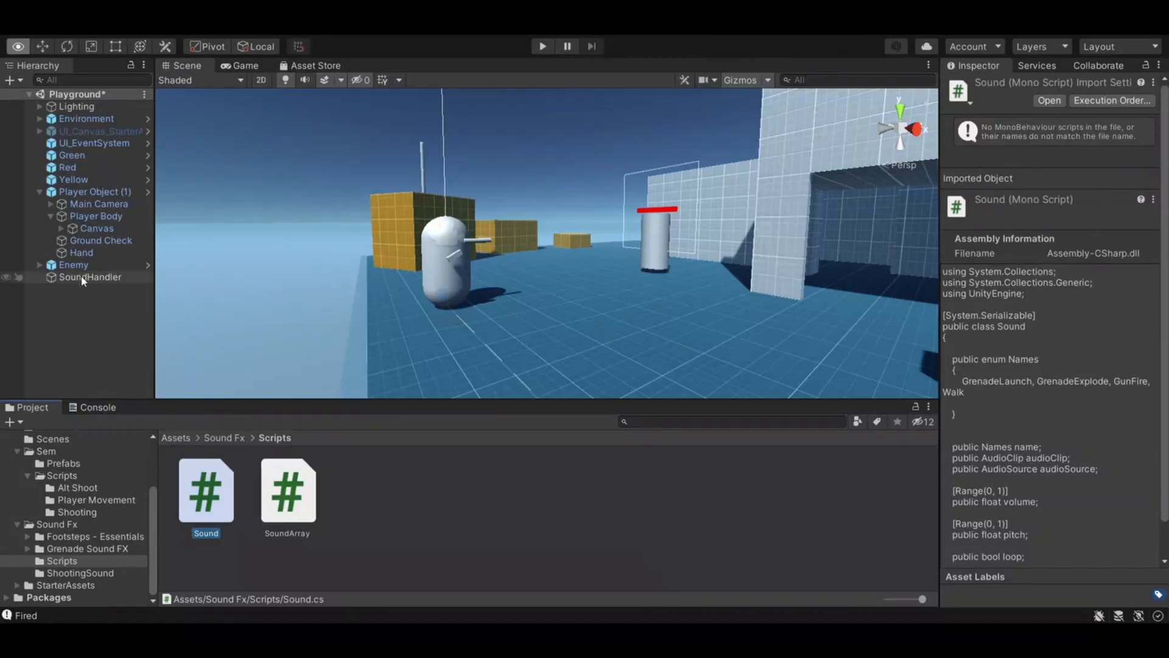
# - Switch to Unity and add a third element named Gun Fire to the SoundHandler object's Sounds array
pyautogui.click(83, 278)
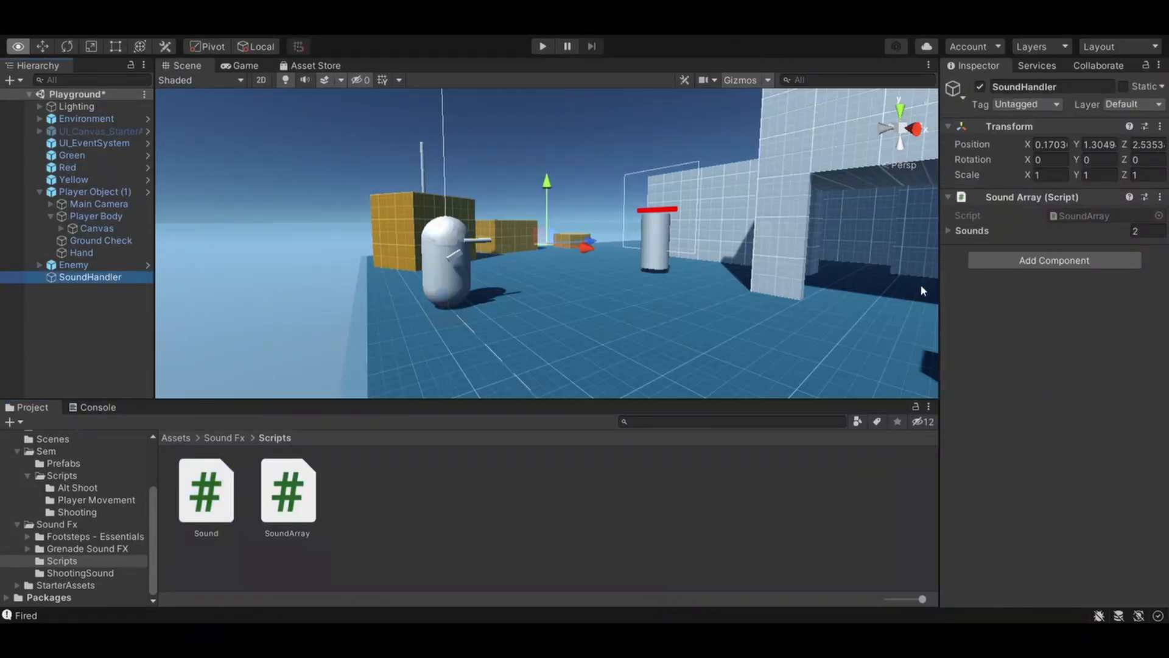
pyautogui.click(948, 231)
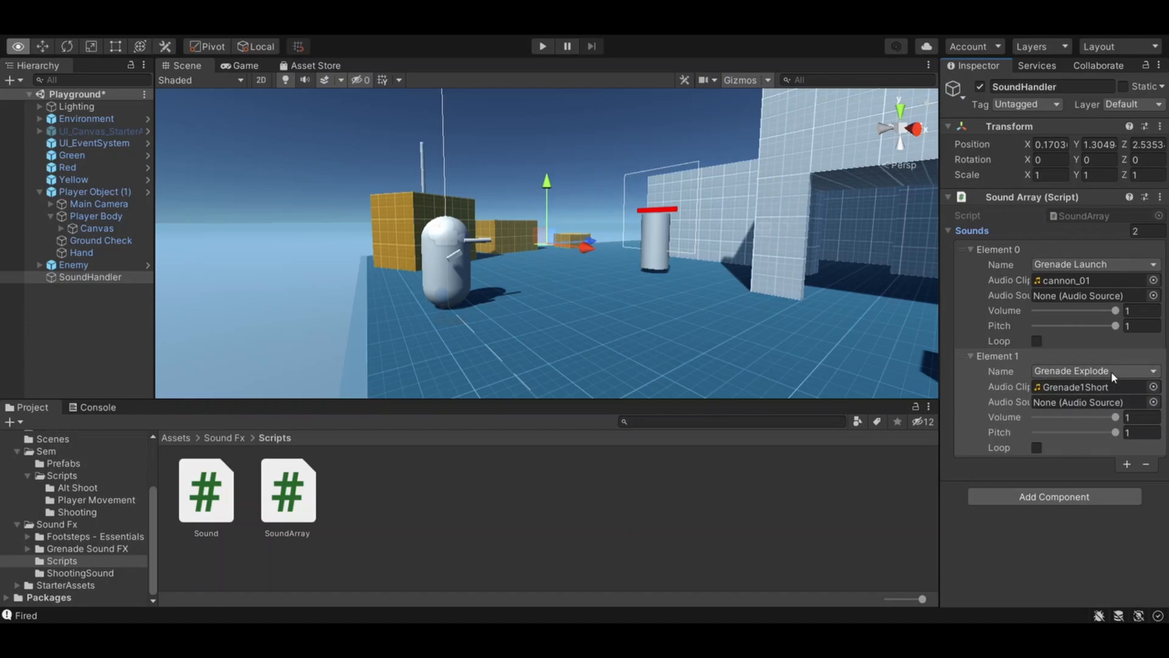
pyautogui.click(1128, 465)
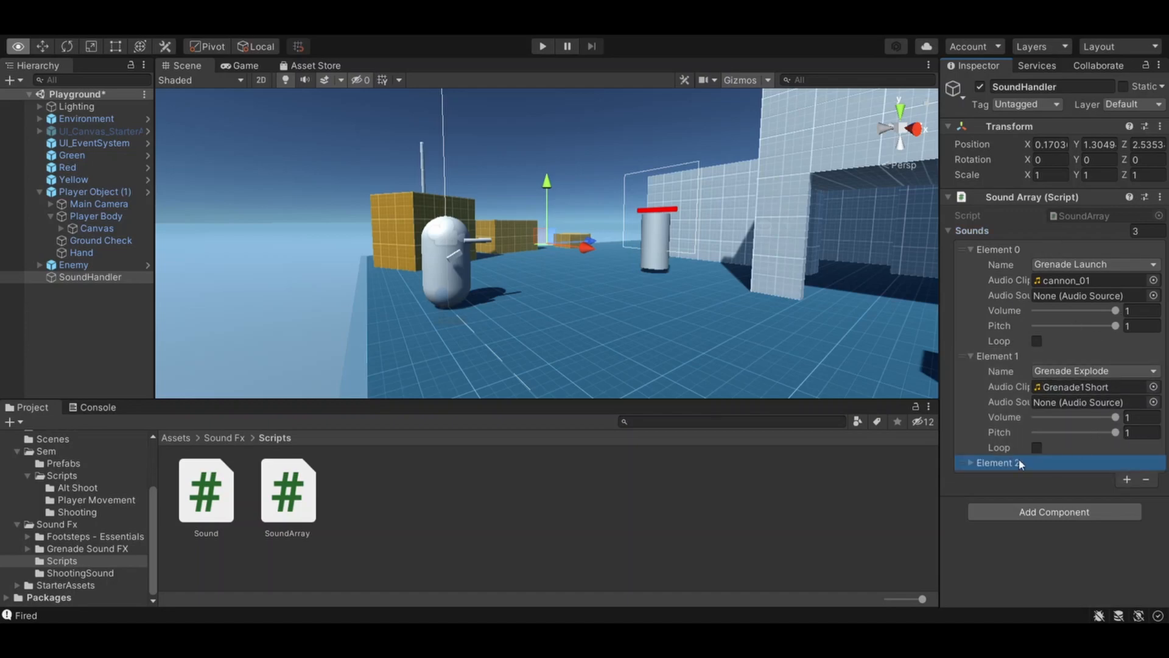
pyautogui.click(970, 464)
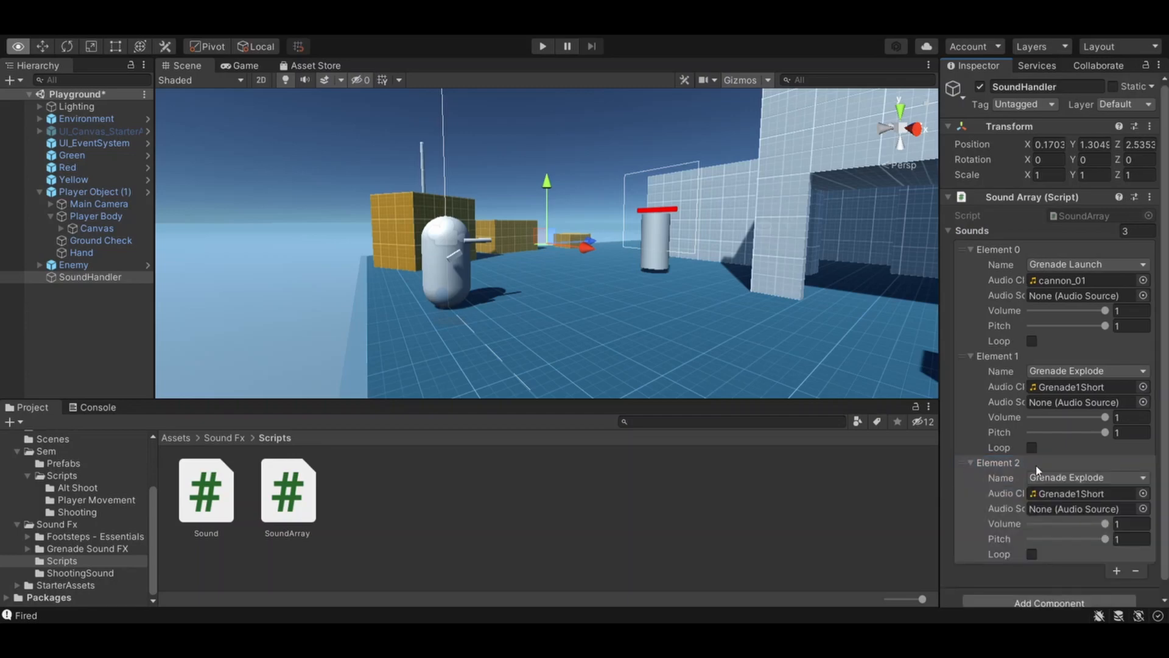
pyautogui.click(1065, 480)
pyautogui.click(1064, 531)
# - Play the scene, inspect the Audio Source components on SoundHandler, and stop the game
pyautogui.click(542, 46)
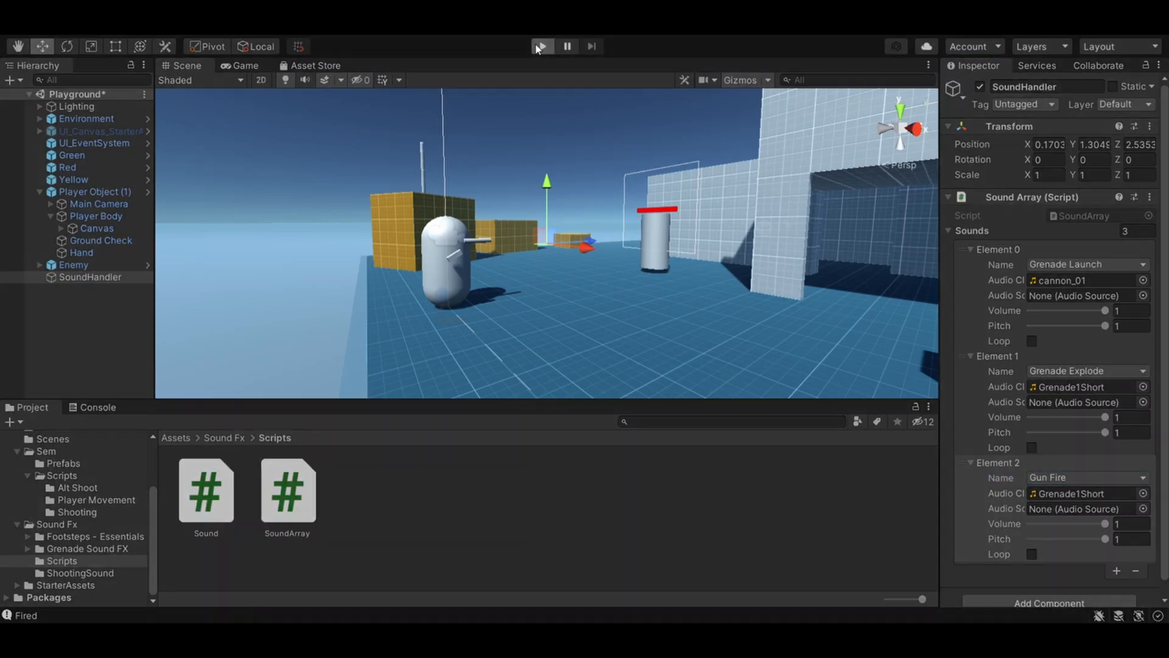
pyautogui.scroll(-5, 1100, 449)
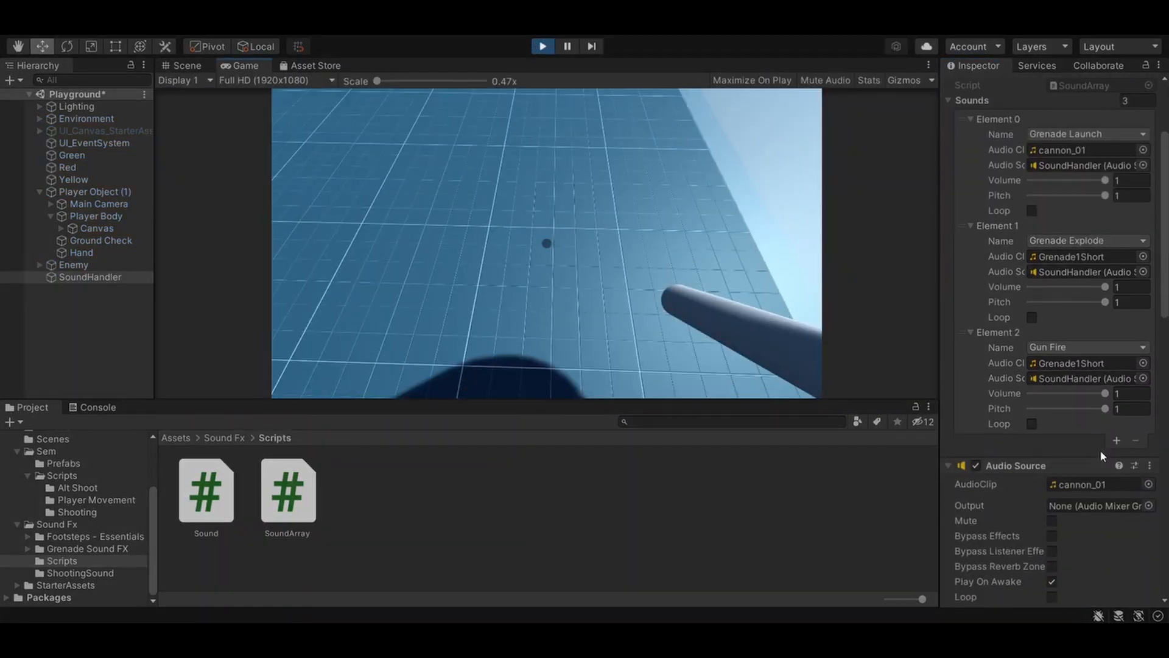
pyautogui.scroll(-5, 1101, 451)
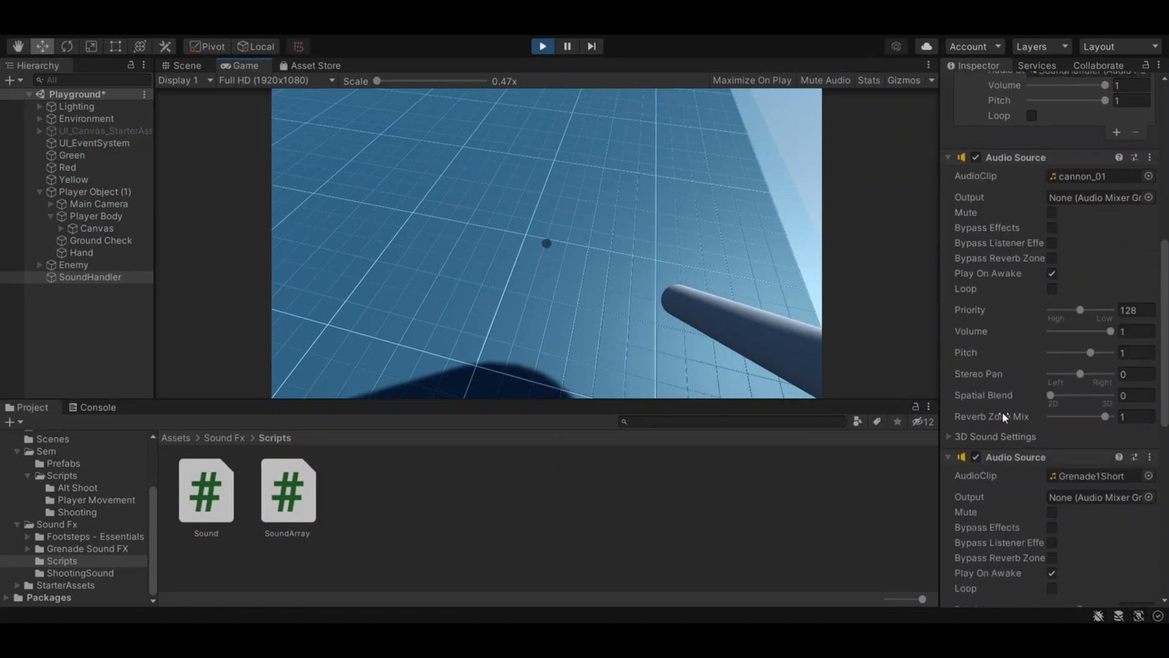
pyautogui.scroll(-4, 999, 415)
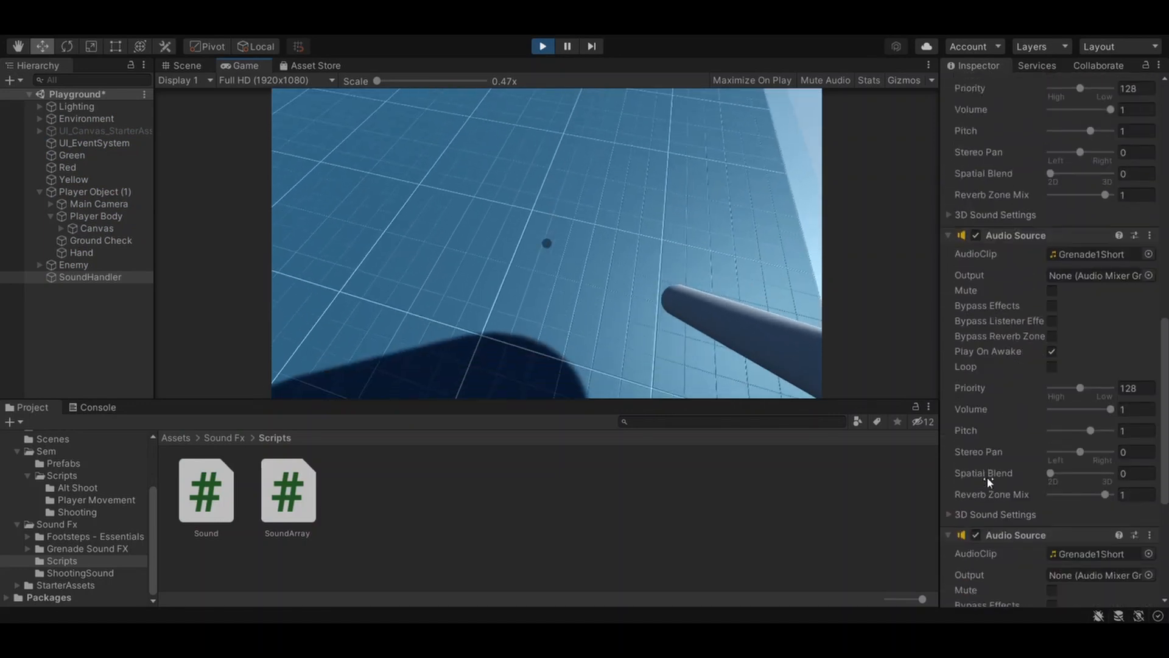
pyautogui.click(683, 209)
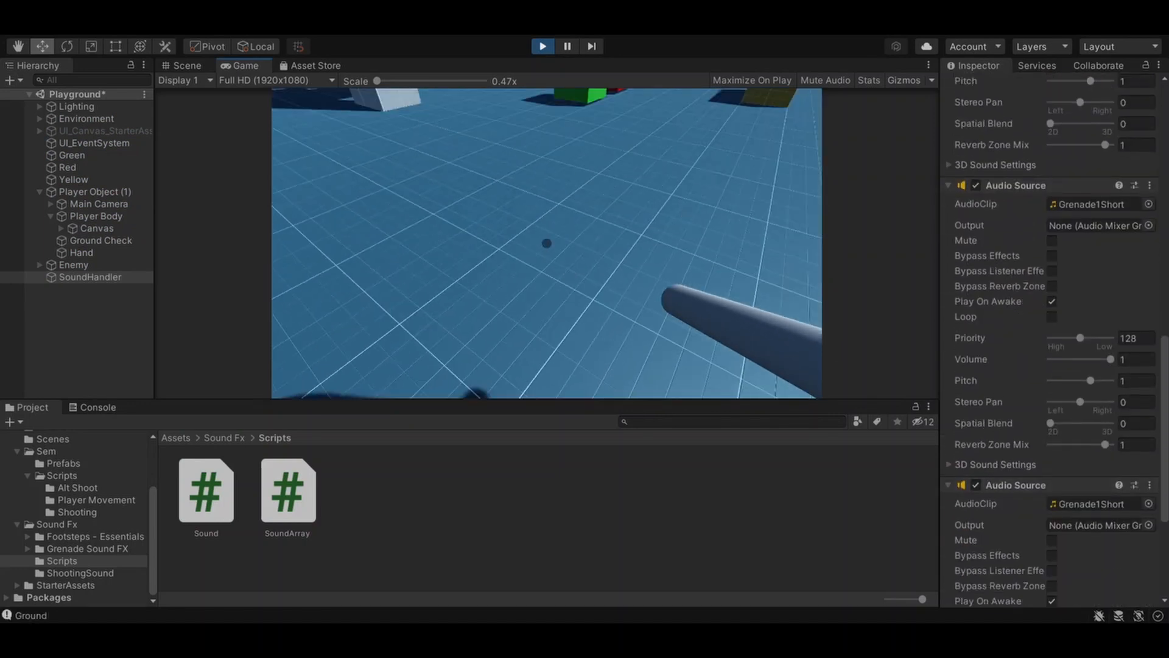
pyautogui.press('Escape')
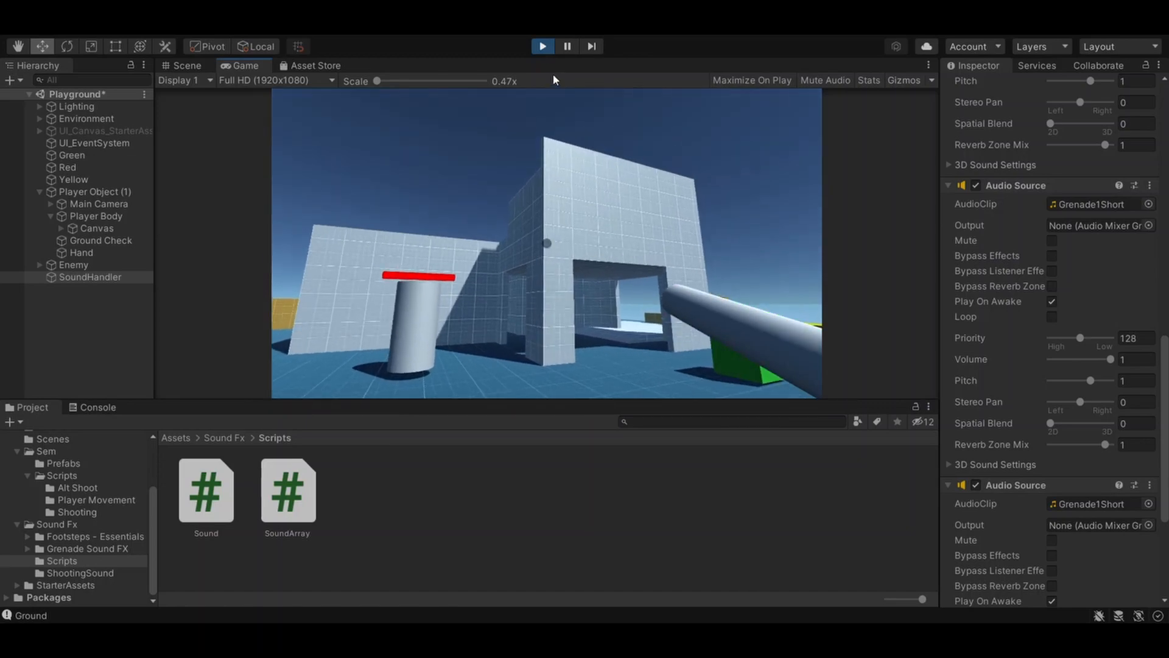
pyautogui.click(542, 47)
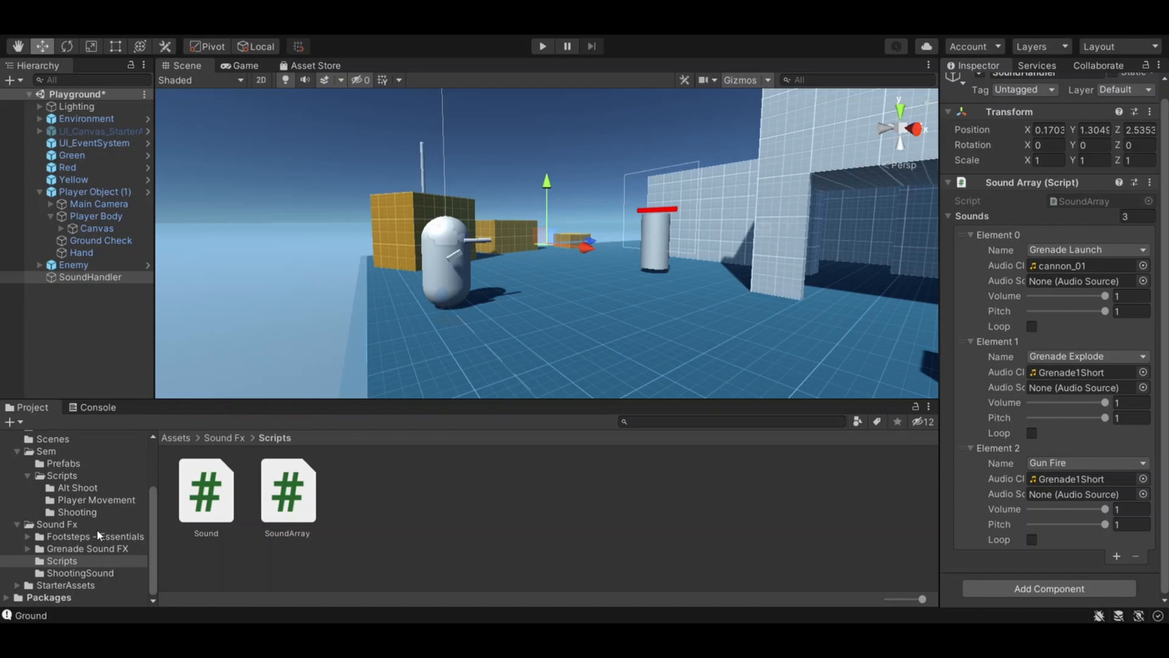
# - In Visual Studio, examine the projectile script's soundHandler field, FindObjectOfType assignment and PlaySound call, and save the script
pyautogui.click(100, 490)
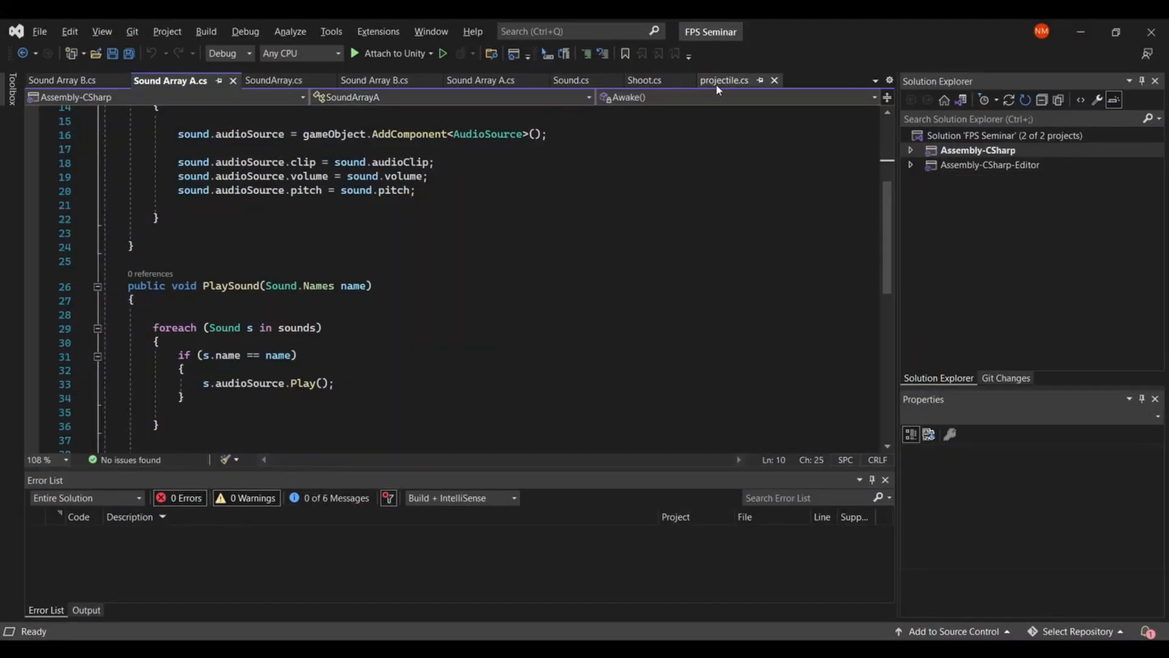
pyautogui.click(718, 82)
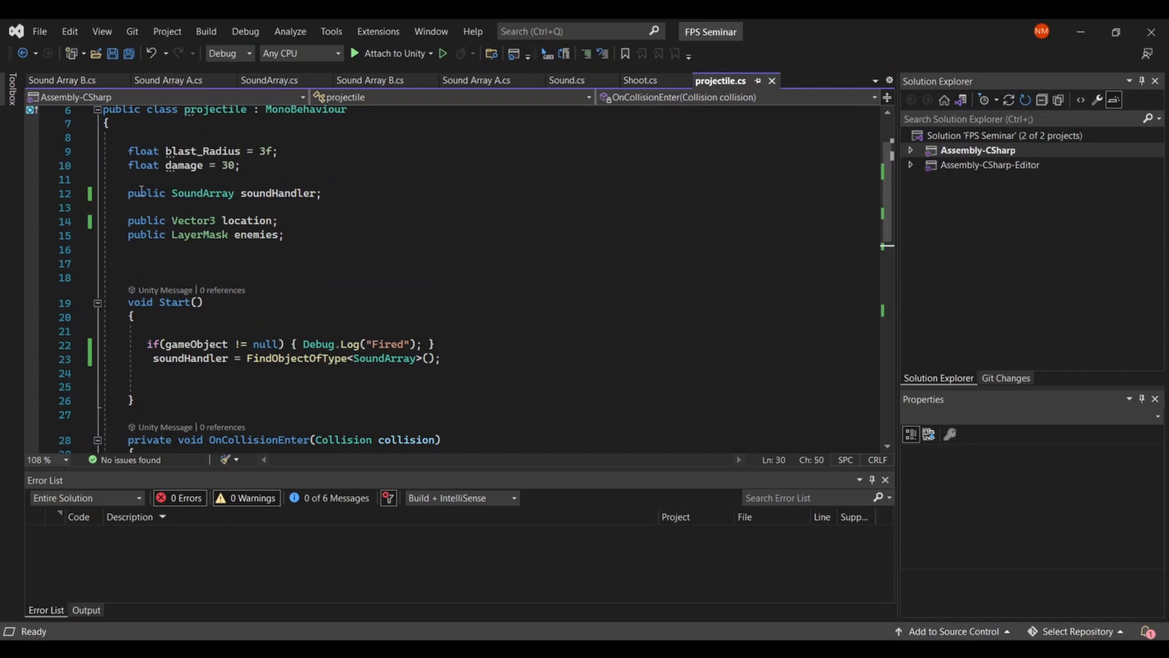
pyautogui.moveTo(129, 194); pyautogui.dragTo(323, 194)
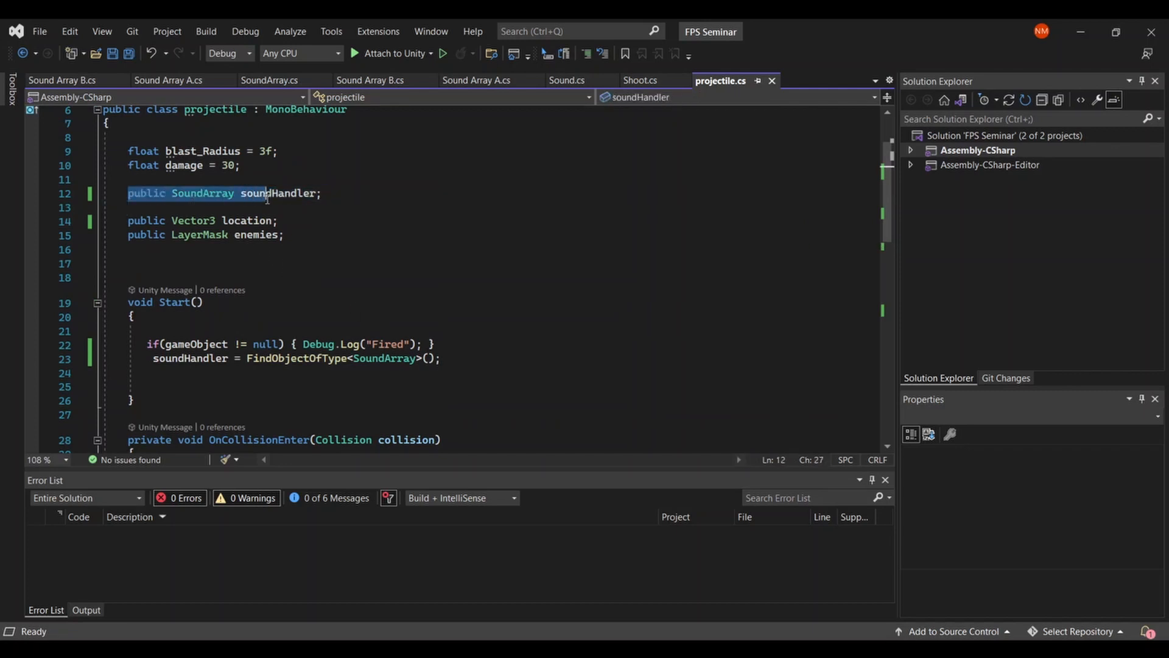
pyautogui.click(326, 199)
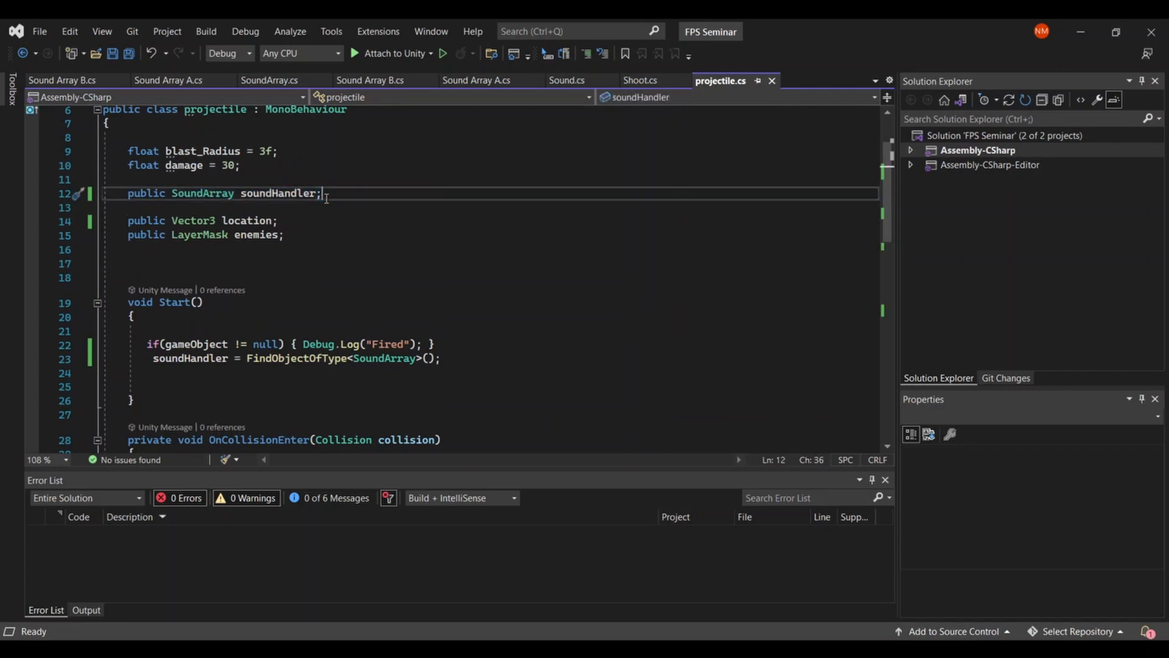
pyautogui.moveTo(326, 198); pyautogui.dragTo(124, 196)
pyautogui.click(124, 195)
pyautogui.scroll(-1, 124, 192)
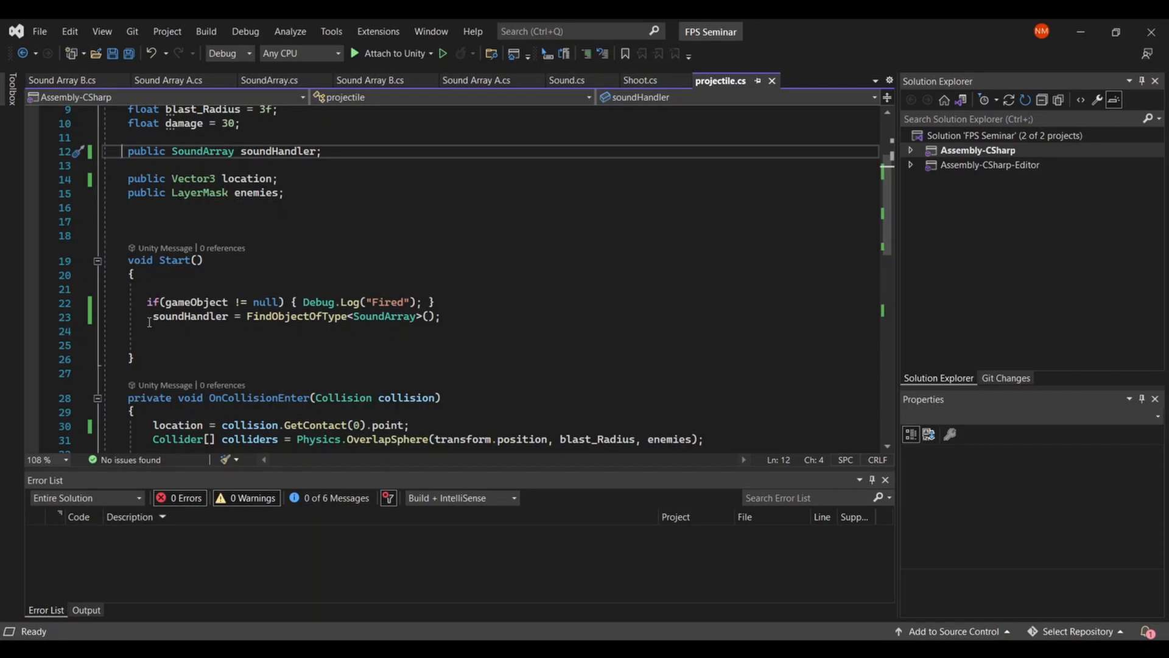
pyautogui.scroll(-6, 479, 332)
pyautogui.click(480, 332)
pyautogui.hotkey('ctrl', 's')
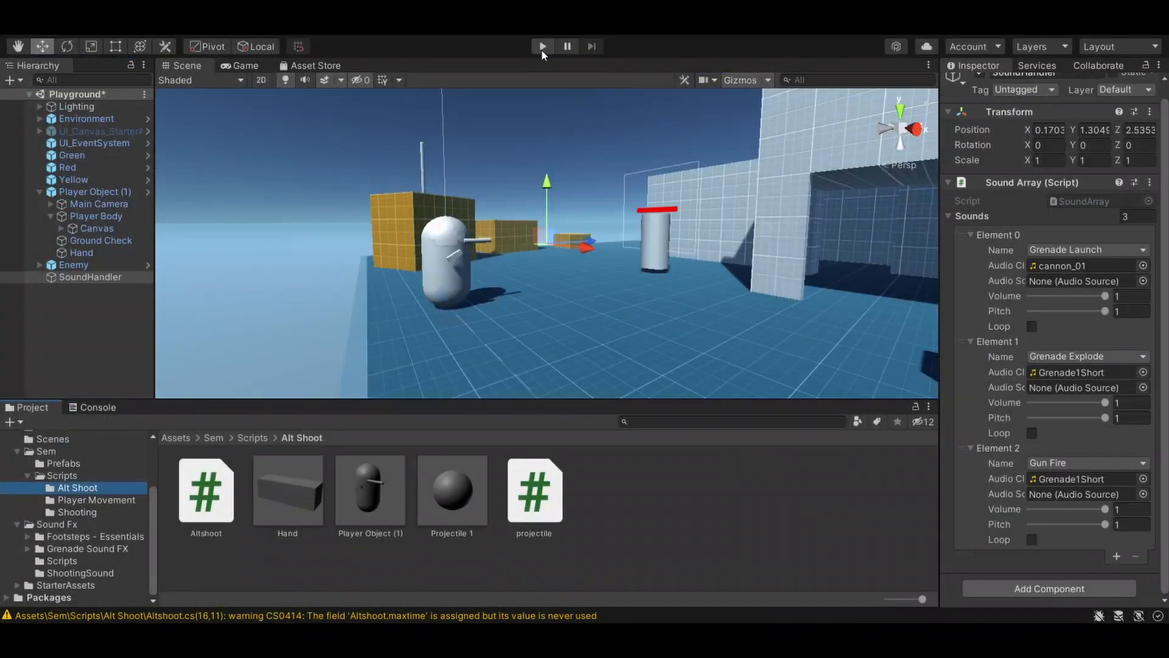
# - Play-test the scene by firing projectiles at the enemy to check the SoundHandler explosion sound, and stop the game
pyautogui.click(543, 48)
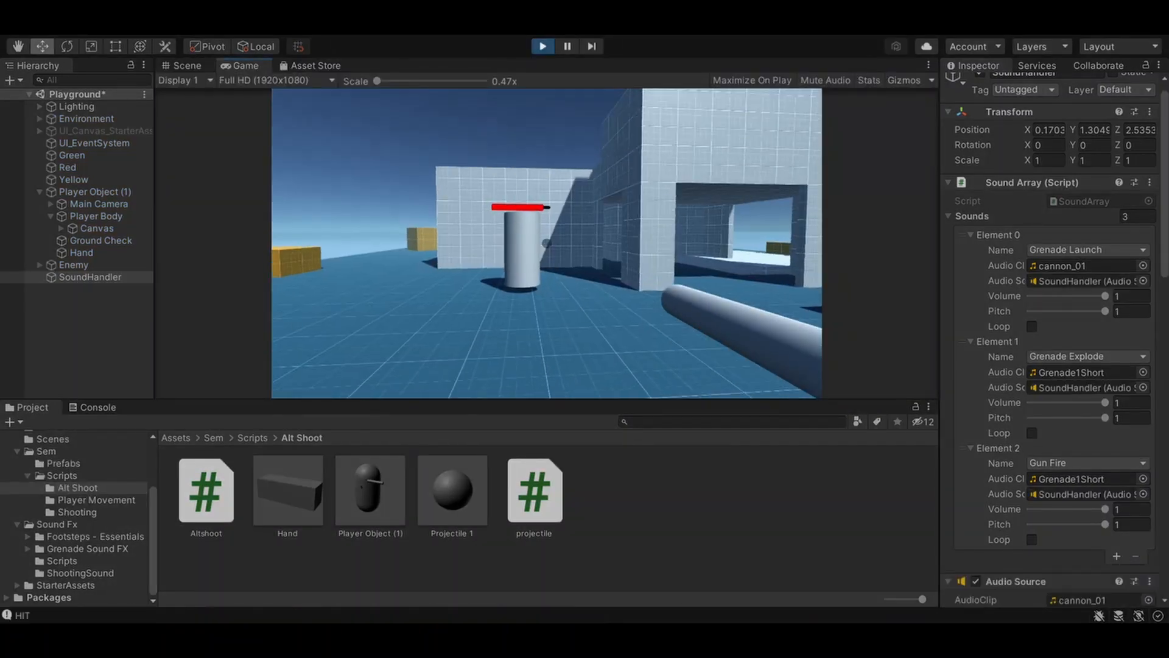
pyautogui.rightClick(546, 243)
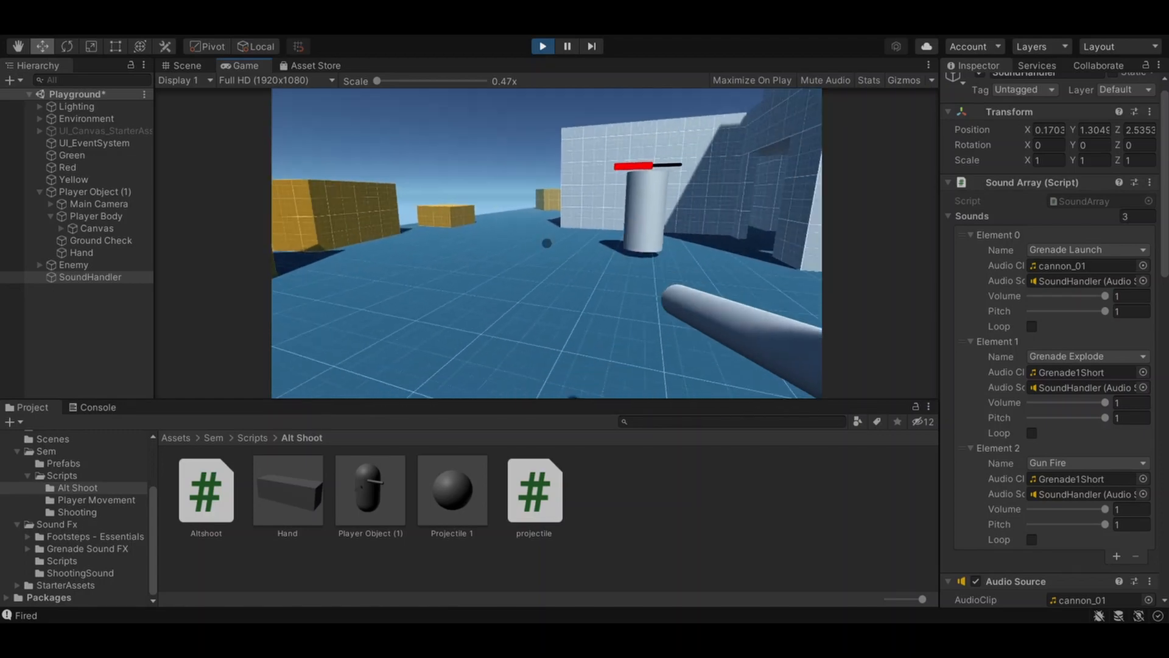
pyautogui.press('Escape')
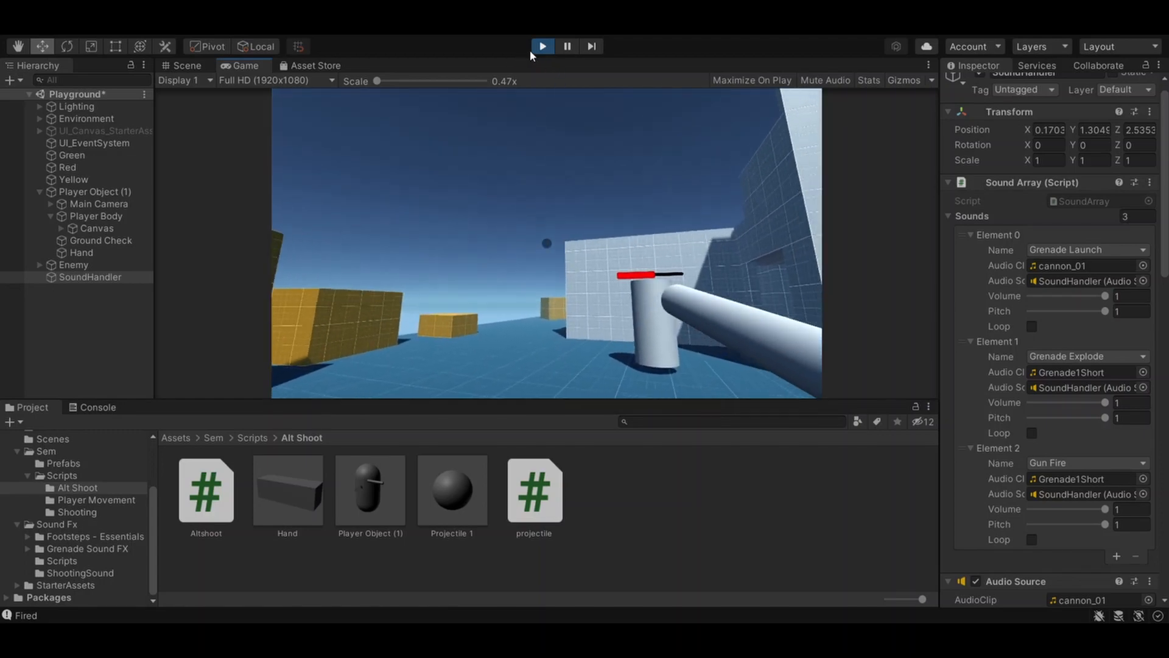
pyautogui.click(541, 46)
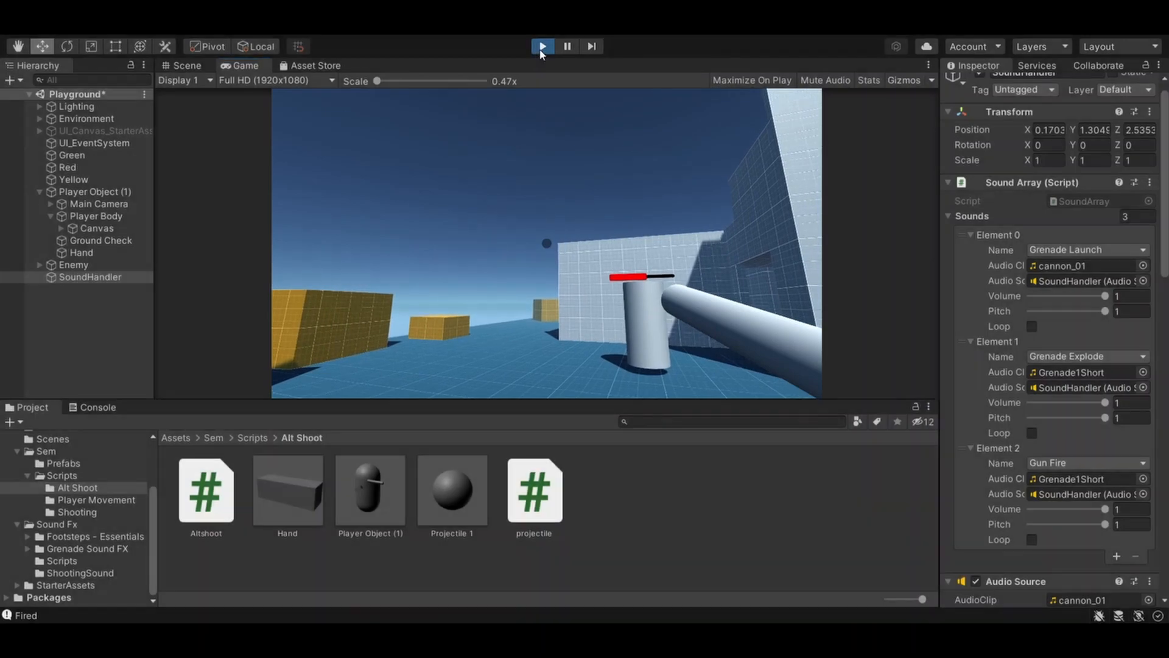
# - Check PlayClip3D in SoundArray.cs and change the projectile script's collision sound call to soundHandler.PlayClip3D(Sound.Names.GrenadeExplode, location)
pyautogui.press('alt')
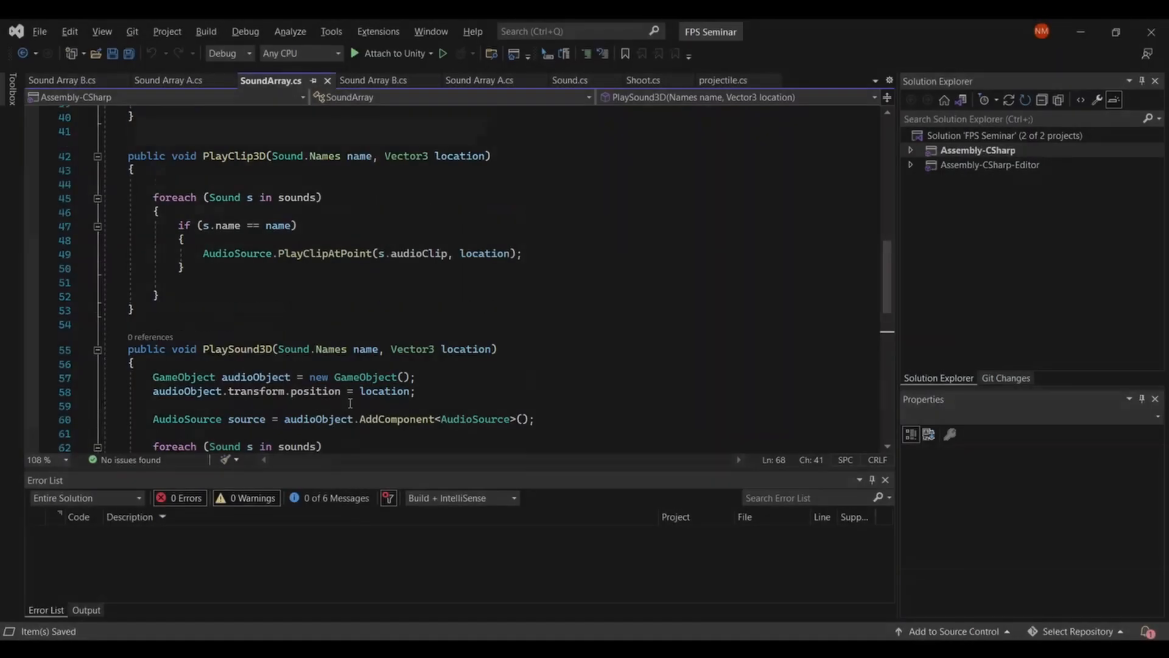
pyautogui.scroll(2, 350, 403)
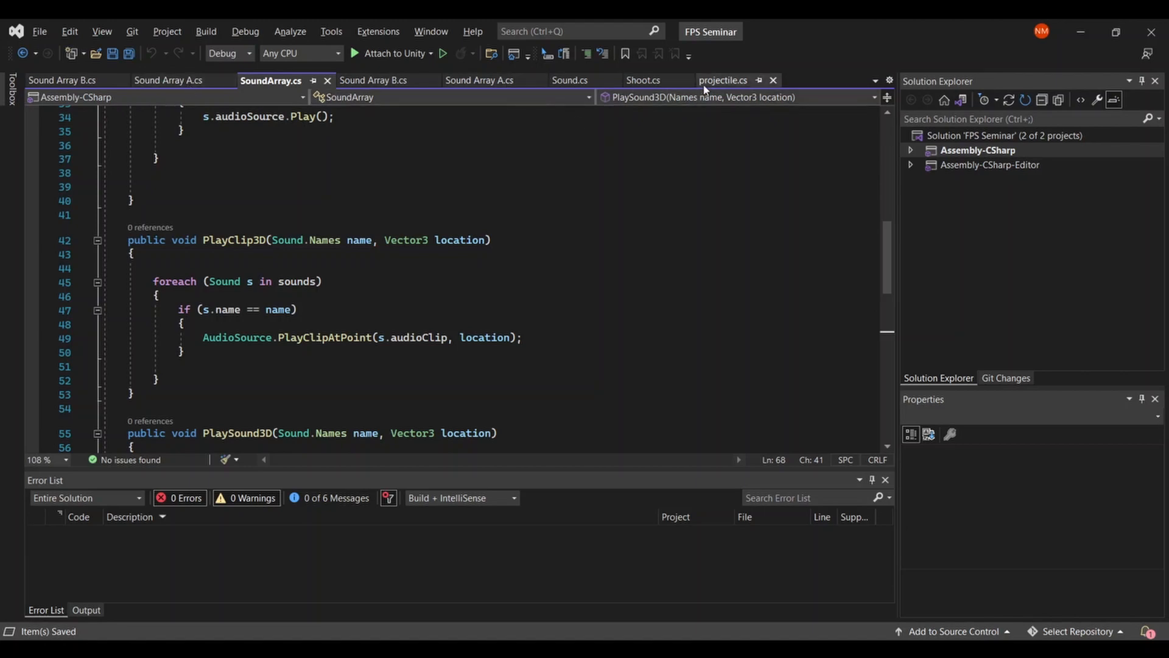
pyautogui.click(724, 81)
pyautogui.click(291, 383)
pyautogui.press('BackSpace')
pyautogui.press('BackSpace')
pyautogui.press('BackSpace')
pyautogui.press('BackSpace')
pyautogui.press('BackSpace')
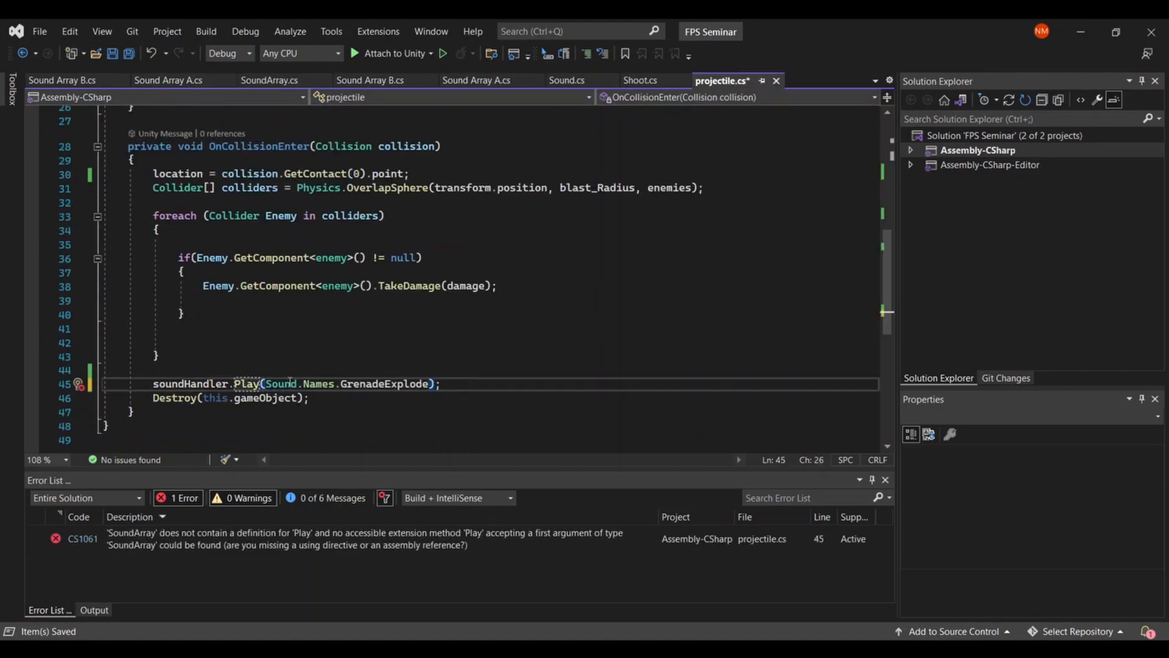
pyautogui.write('Clip3D')
pyautogui.click(472, 329)
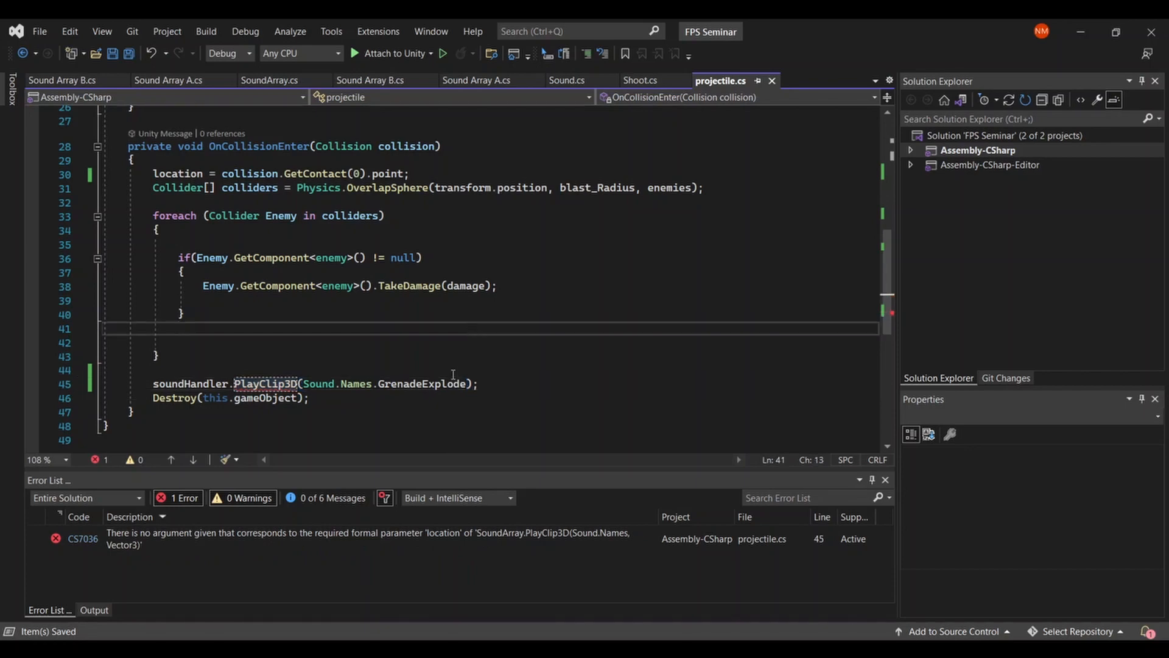
pyautogui.click(468, 383)
pyautogui.write(', lo')
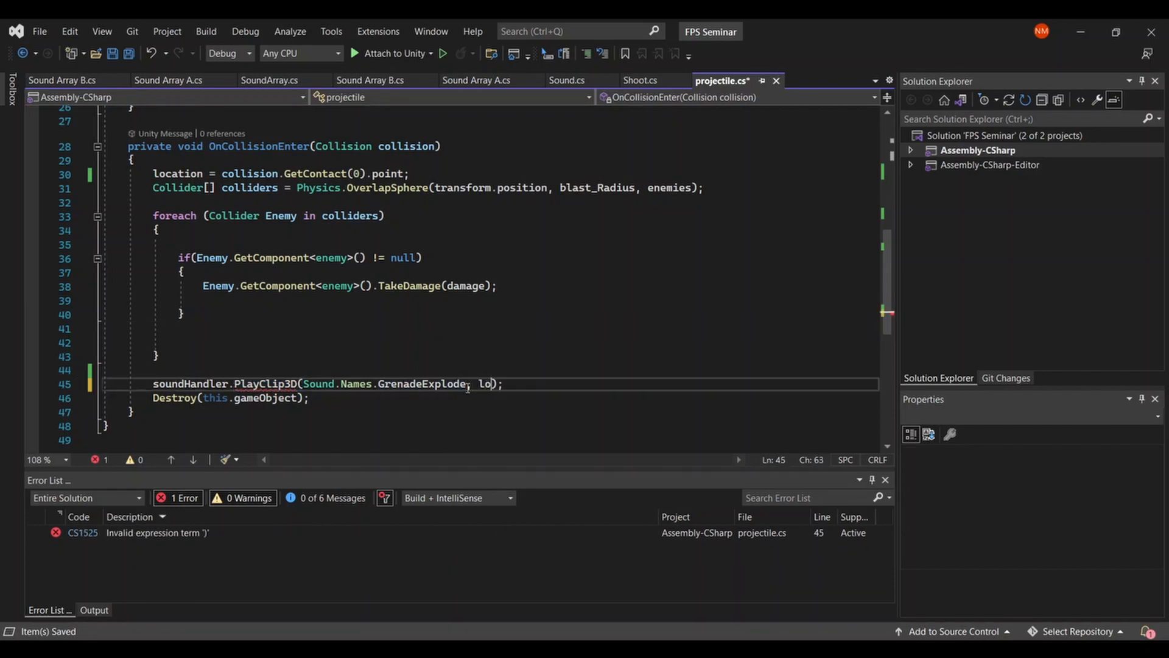
pyautogui.write('cation')
# - Examine how OnCollisionEnter sets location from the collision's contact point and passes it to the PlayClip3D call
pyautogui.scroll(1, 538, 366)
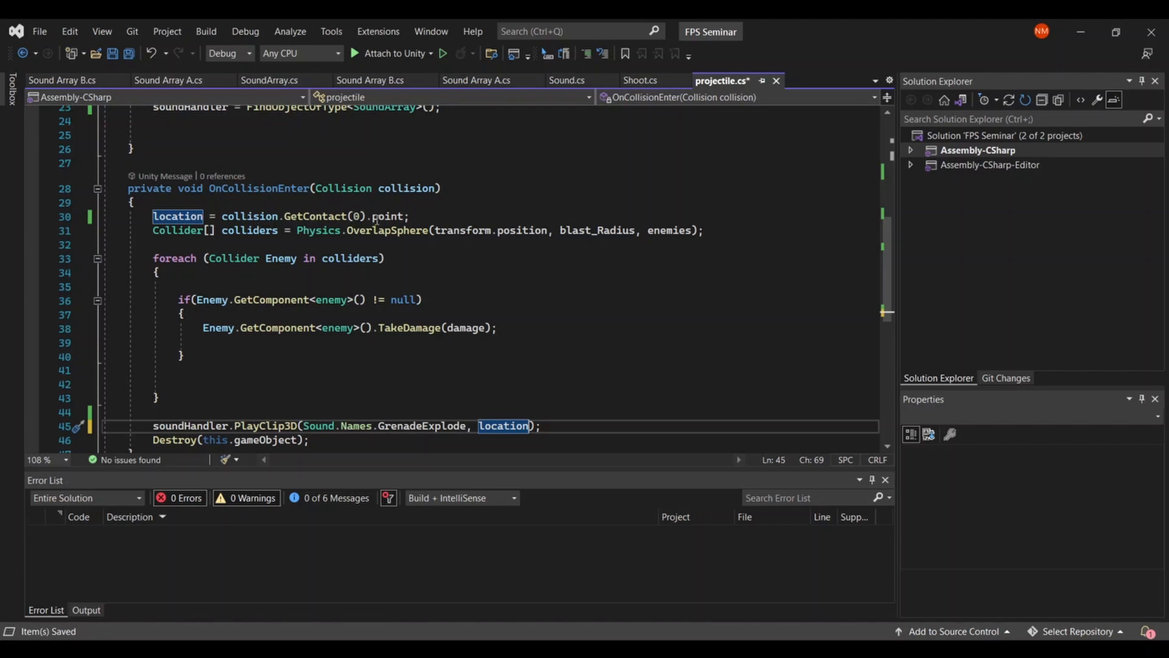
pyautogui.click(447, 214)
pyautogui.scroll(-3, 447, 214)
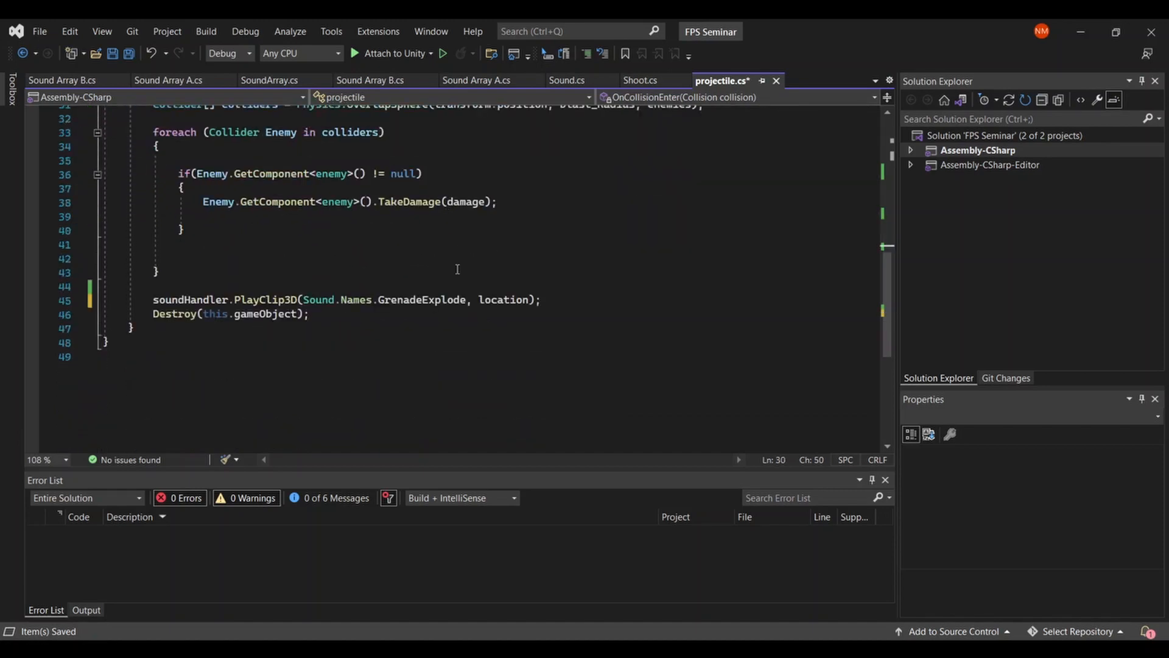
pyautogui.scroll(2, 451, 265)
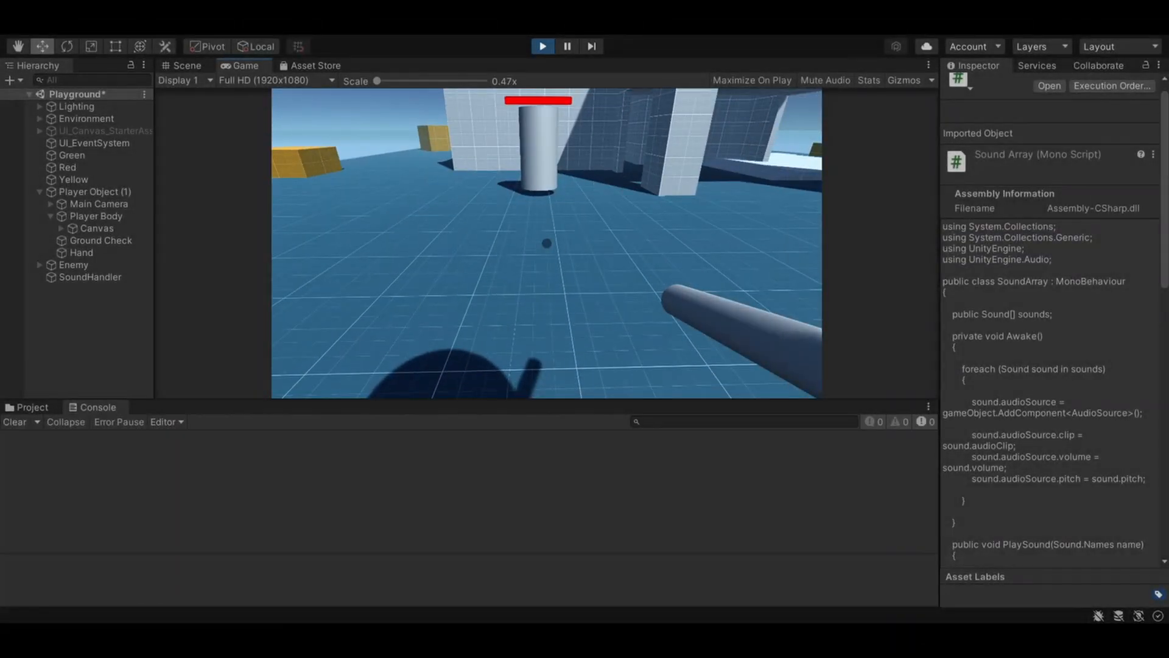
# - Play-test the scene by firing projectiles from several positions to check the explosion's 3D clip at the impact point, and stop the game
pyautogui.click(547, 243)
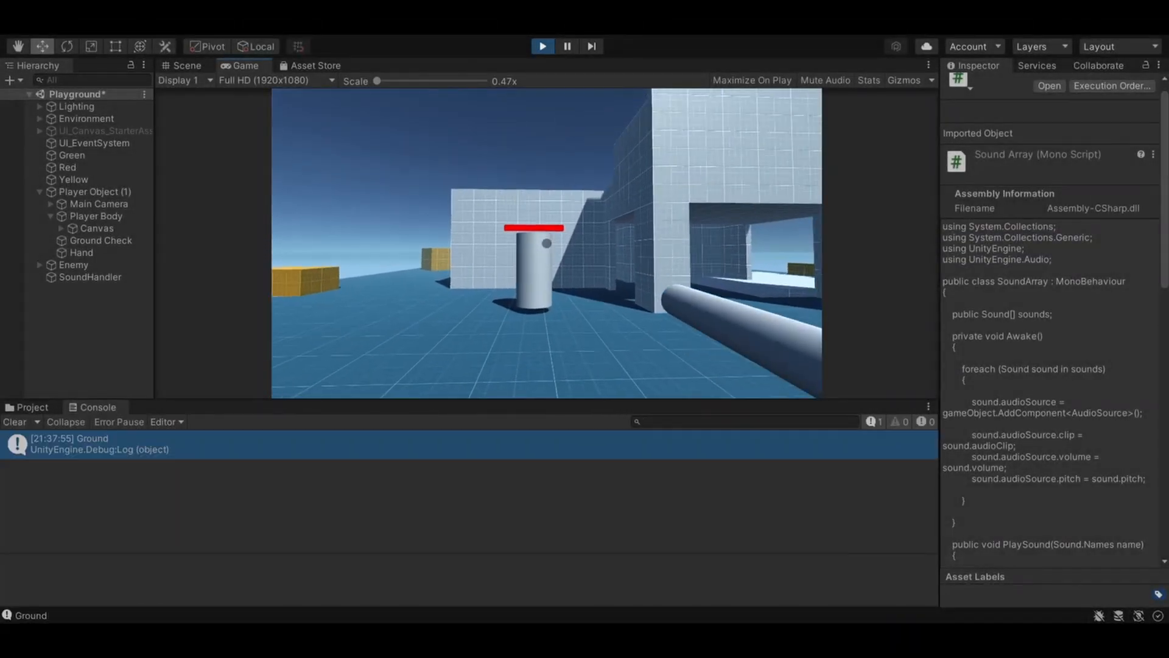
pyautogui.click(547, 244)
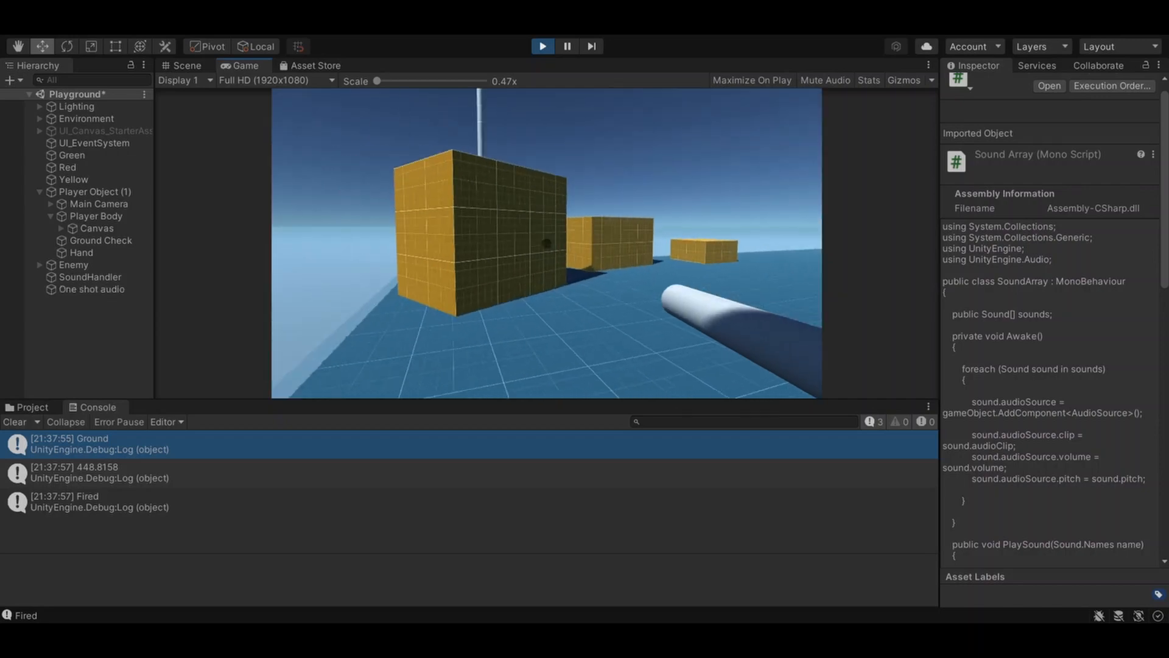
pyautogui.click(546, 244)
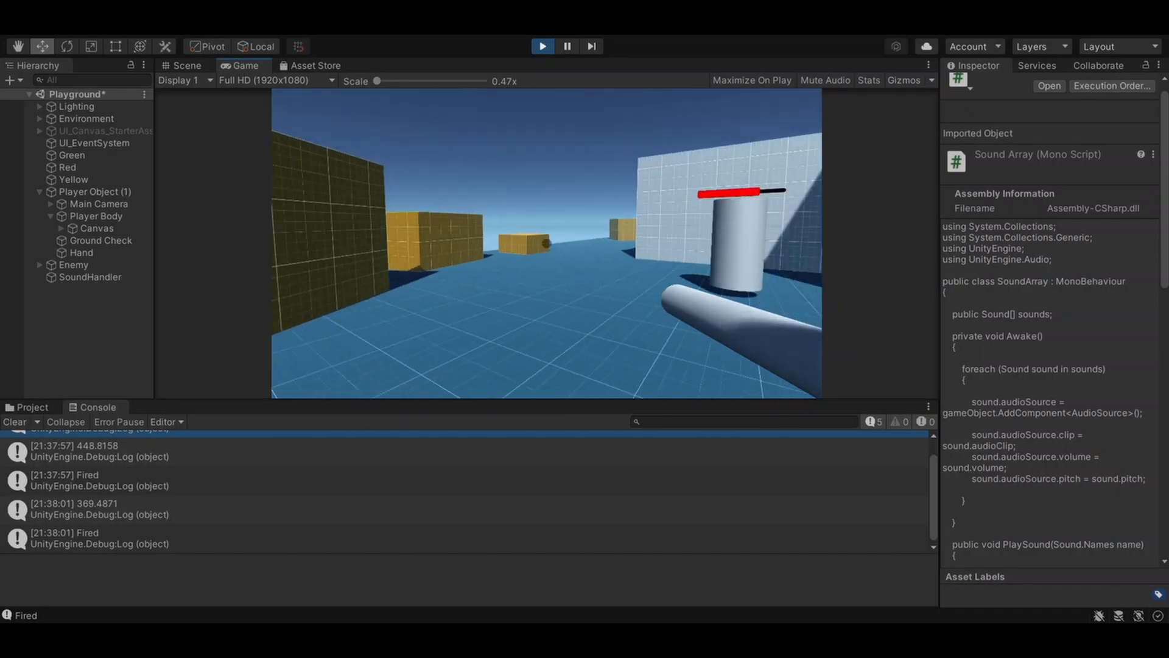
pyautogui.press('w')
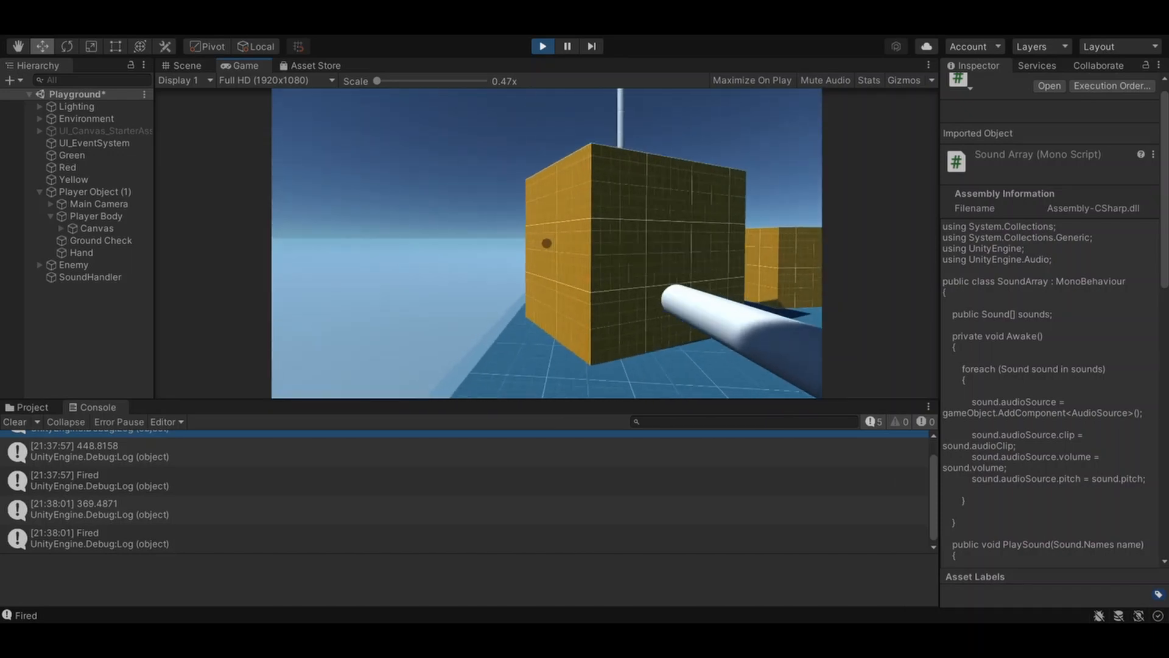
pyautogui.click(546, 243)
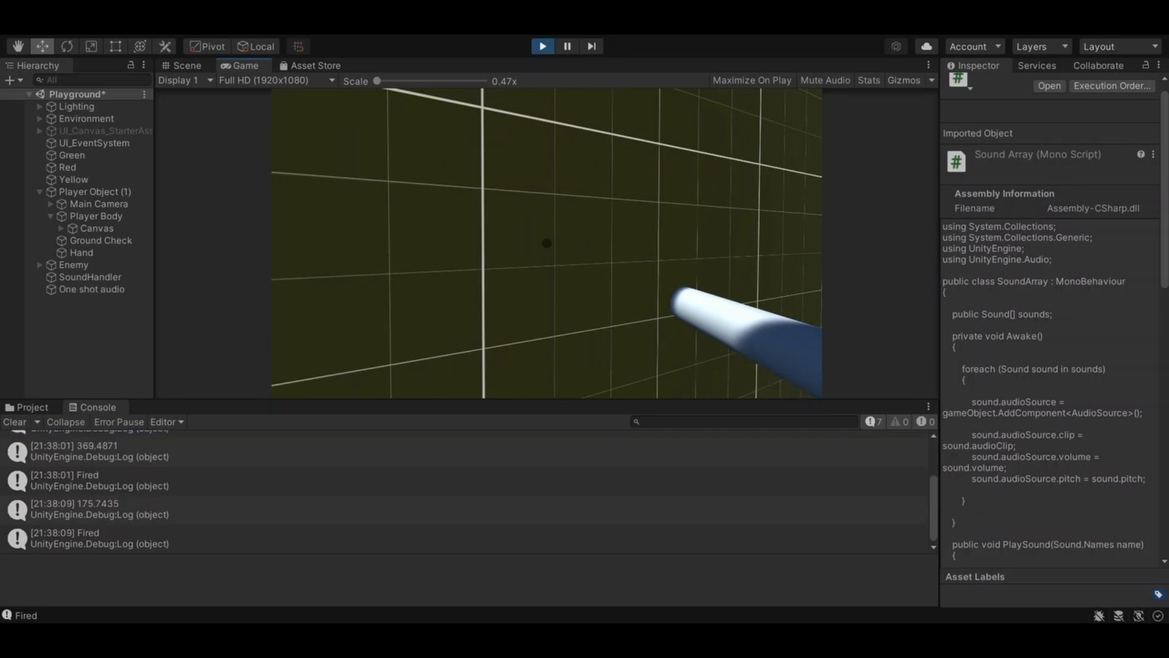
pyautogui.press('s')
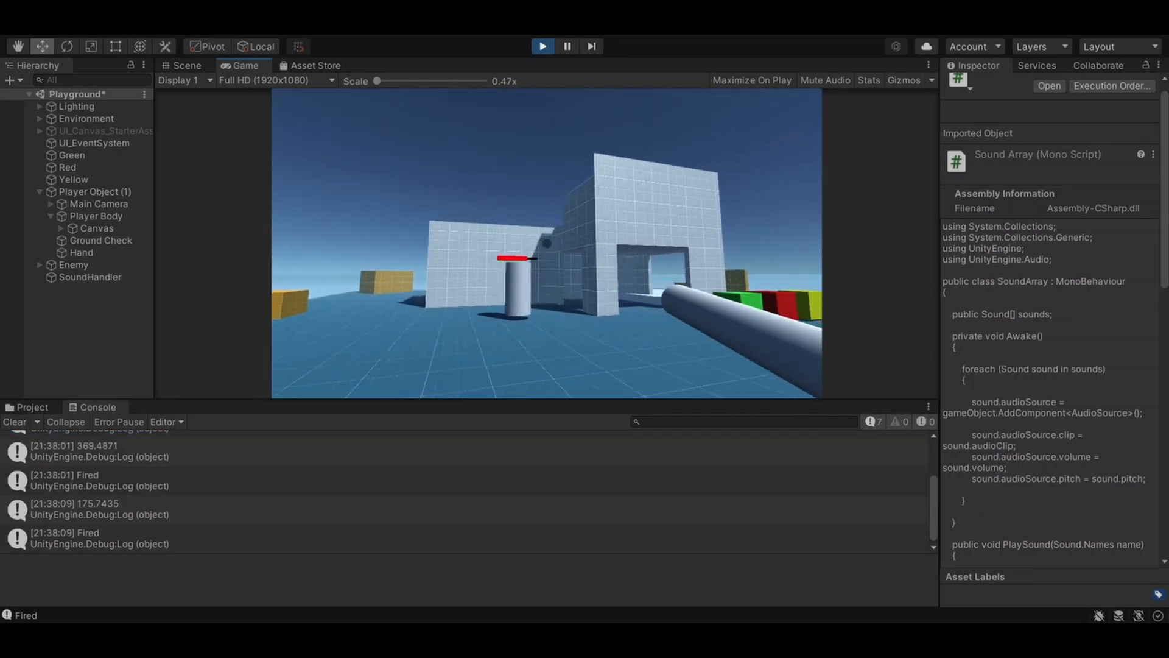
pyautogui.press('d')
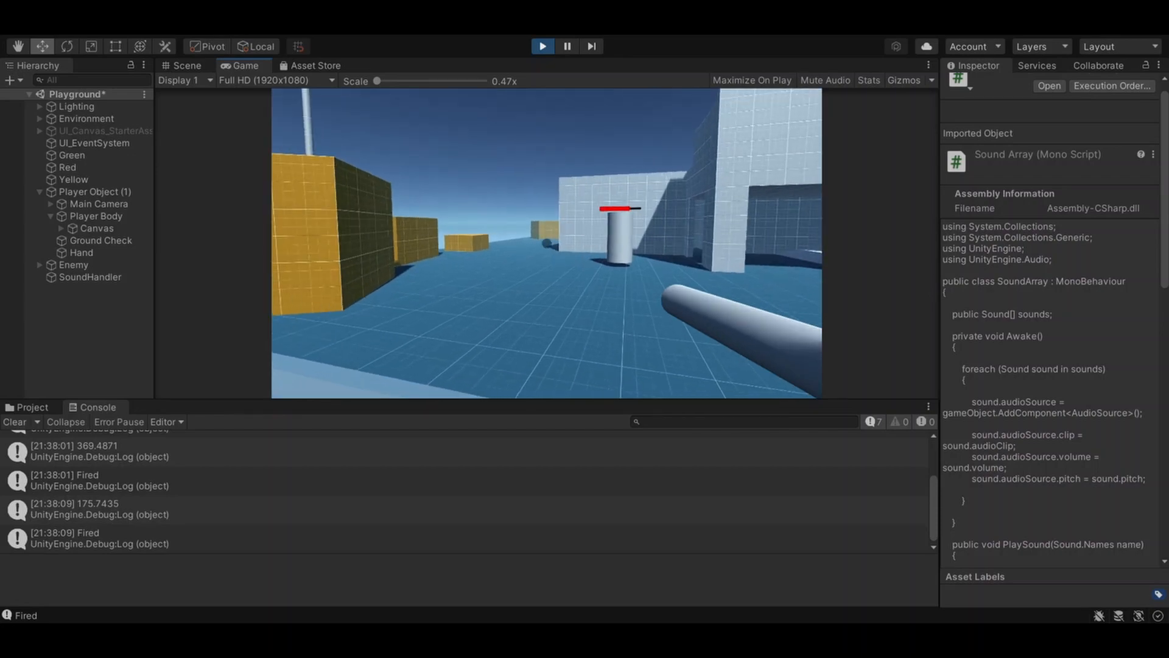
pyautogui.press('Escape')
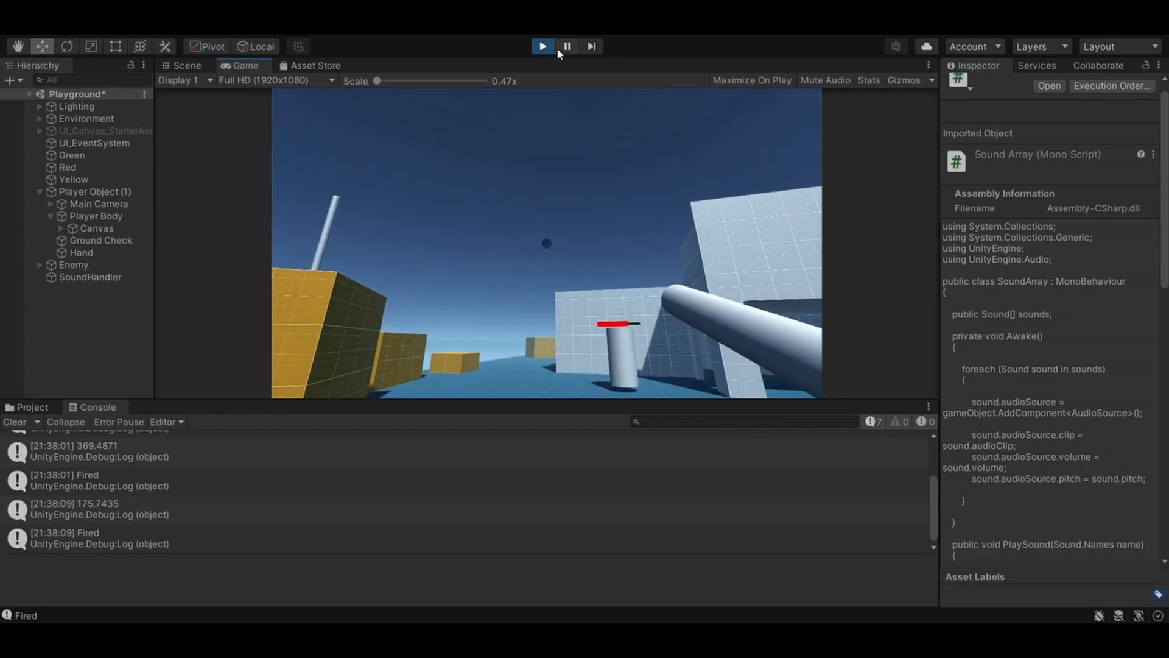
pyautogui.click(546, 46)
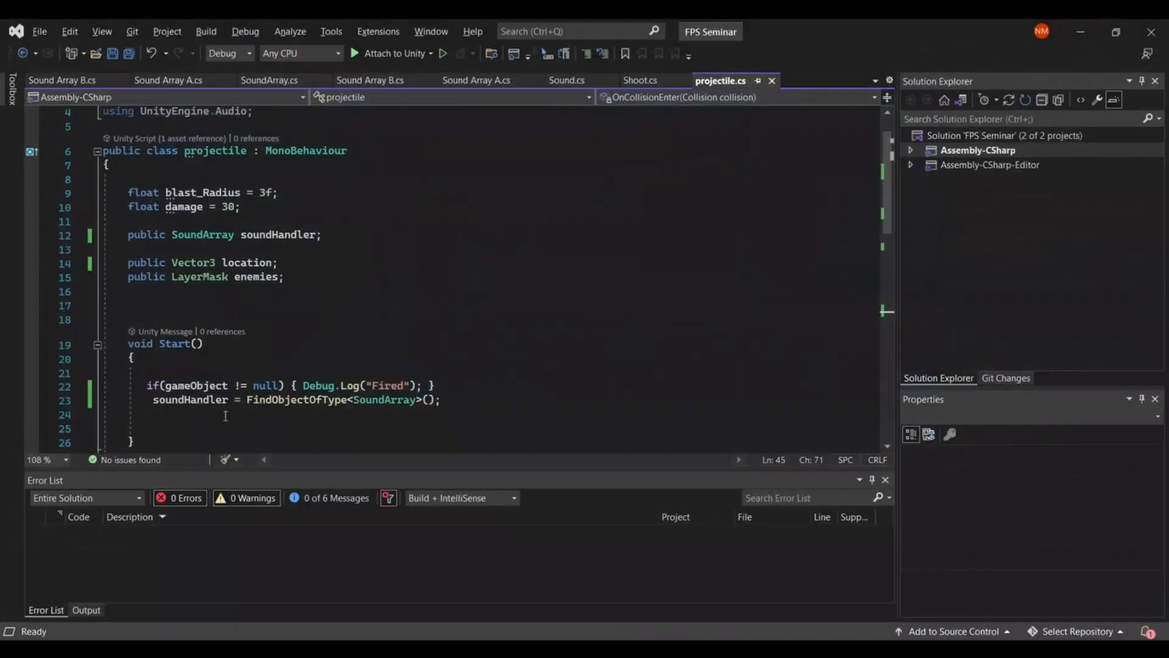
# - In SoundArray.cs, examine how PlaySound3D creates a positioned audio object and sets its clip, volume and spatialBlend, save the script and return to Unity
pyautogui.scroll(-10, 225, 416)
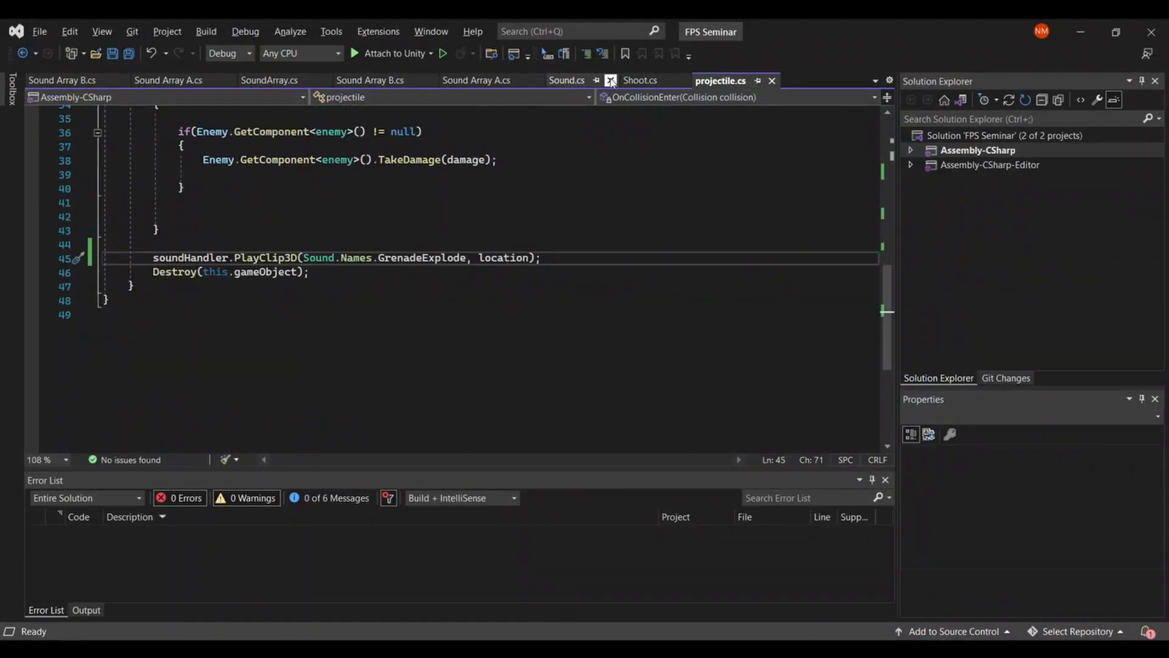
pyautogui.click(273, 82)
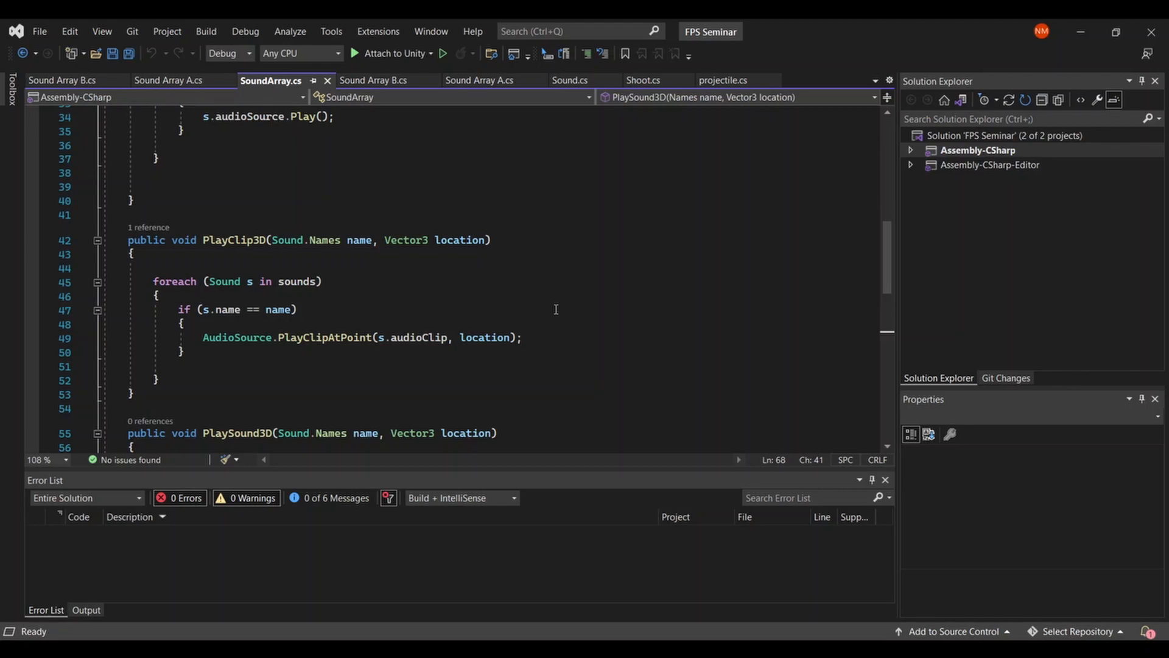
pyautogui.scroll(-3, 556, 309)
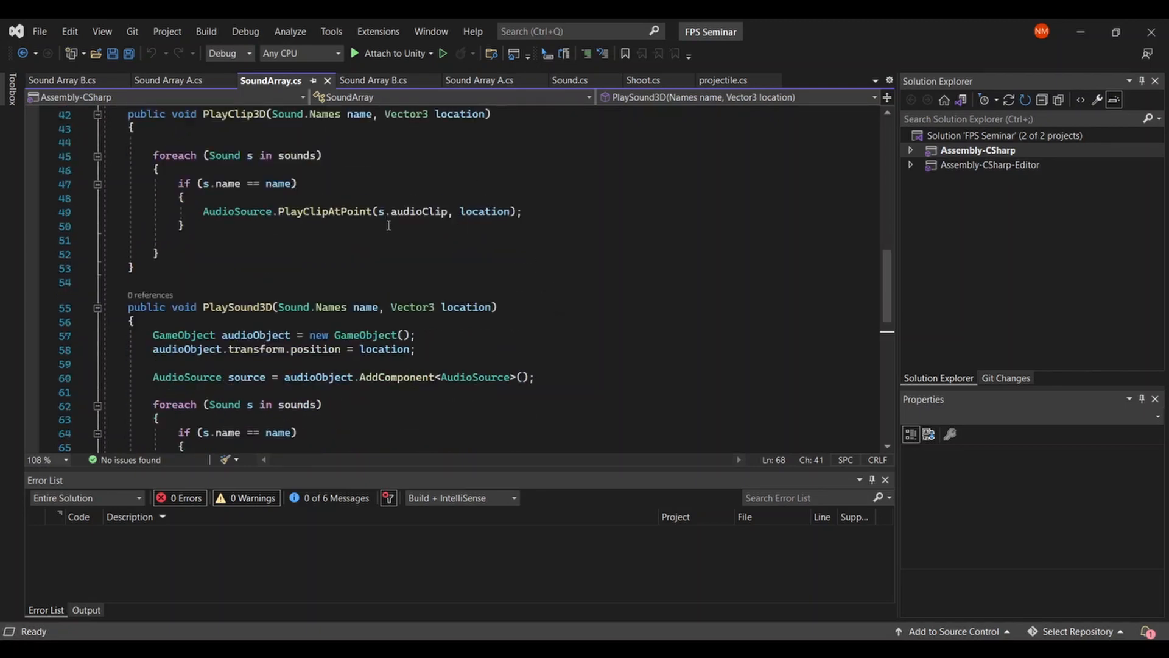
pyautogui.scroll(-1, 390, 227)
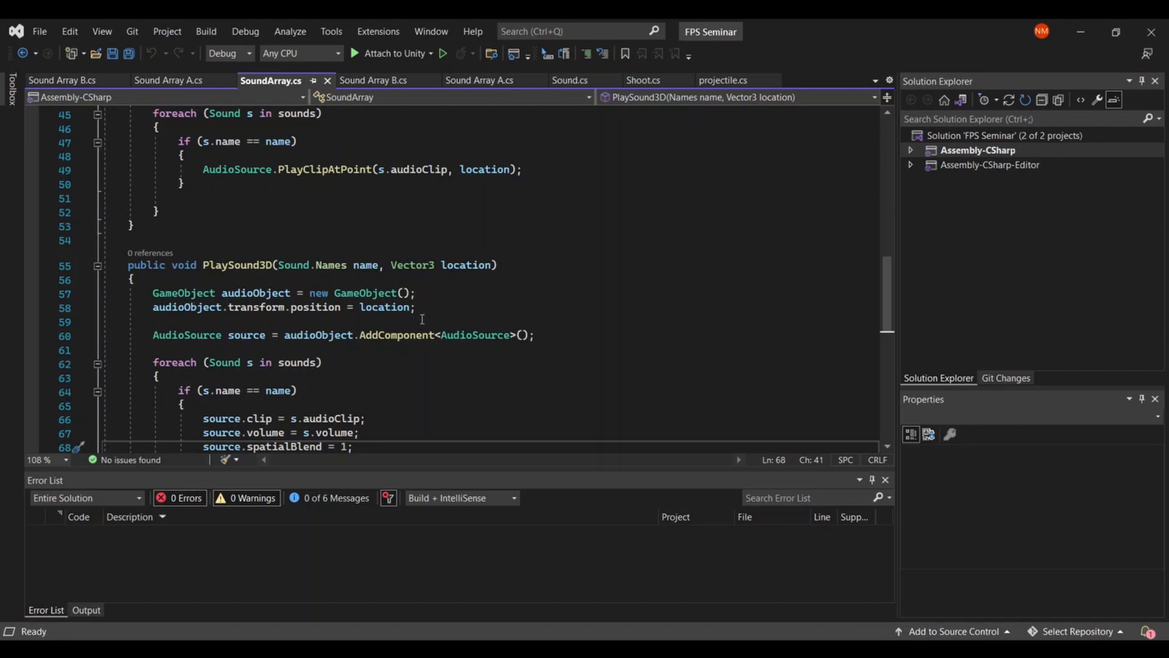
pyautogui.scroll(-1, 472, 378)
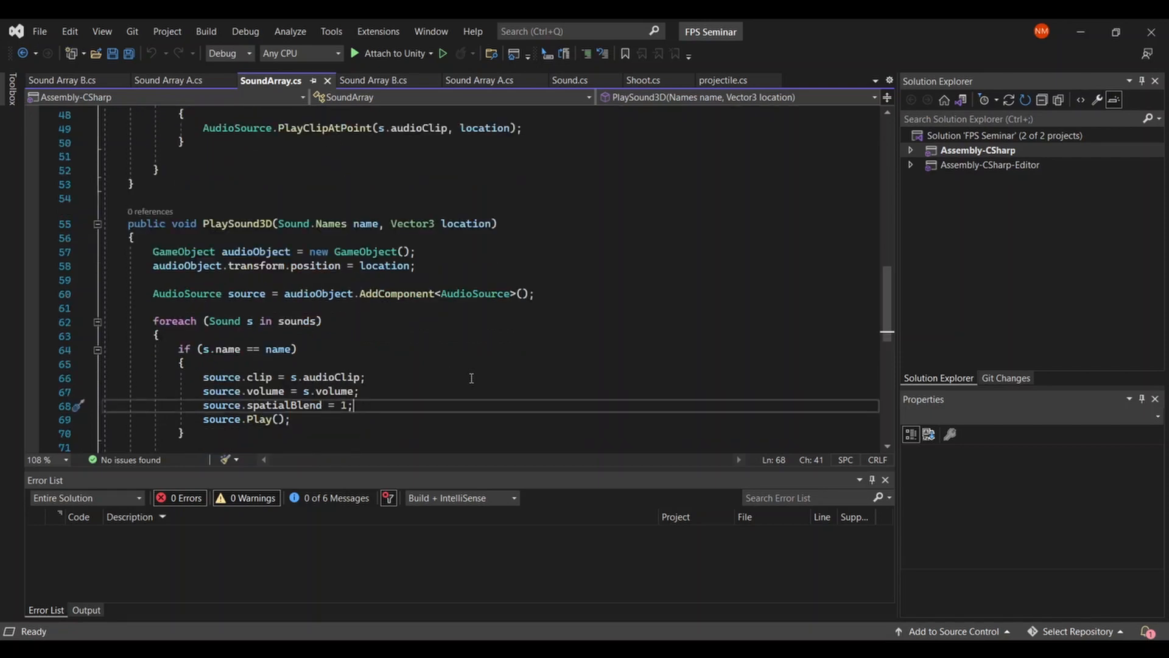
pyautogui.scroll(-1, 471, 378)
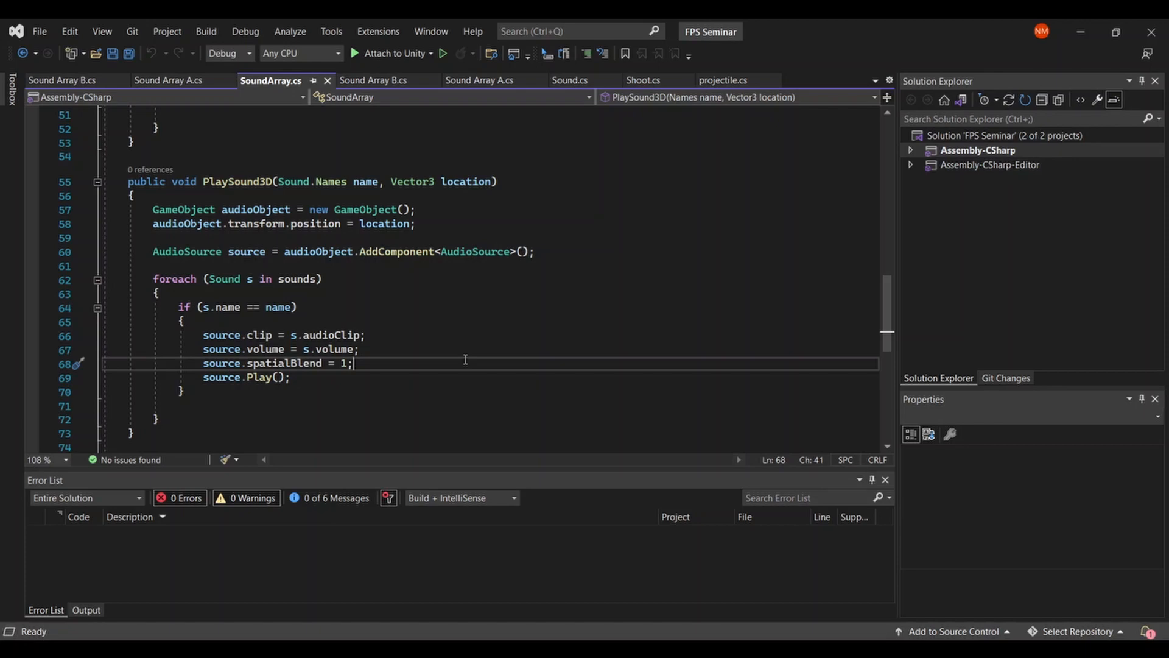
pyautogui.click(418, 352)
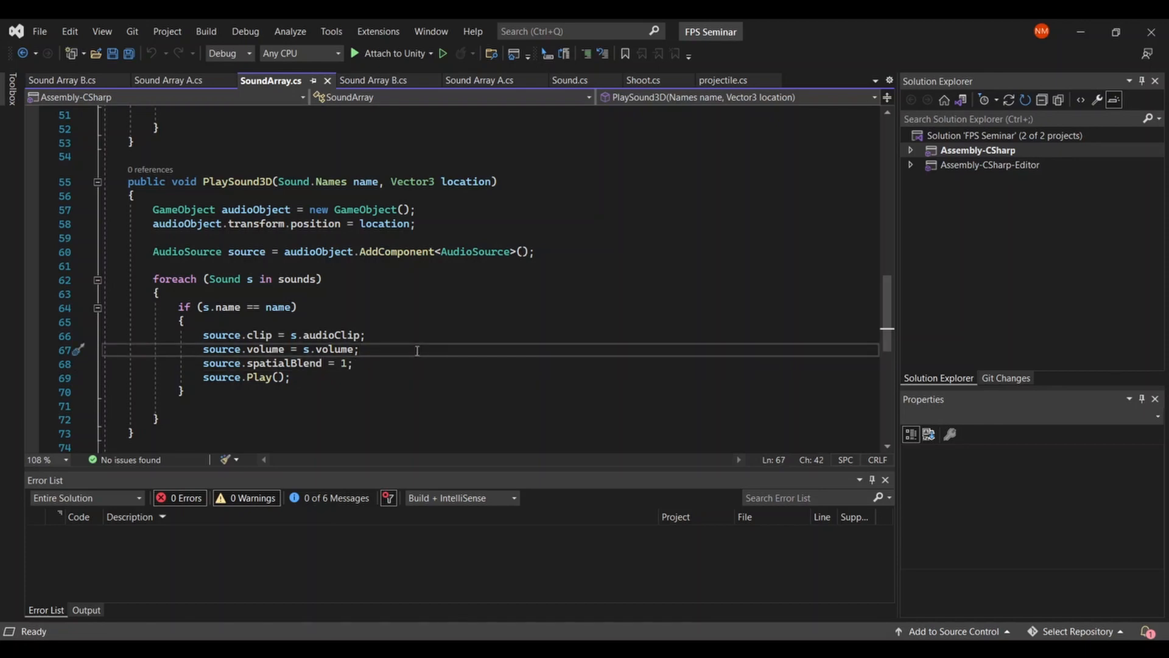
pyautogui.hotkey('ctrl', 's')
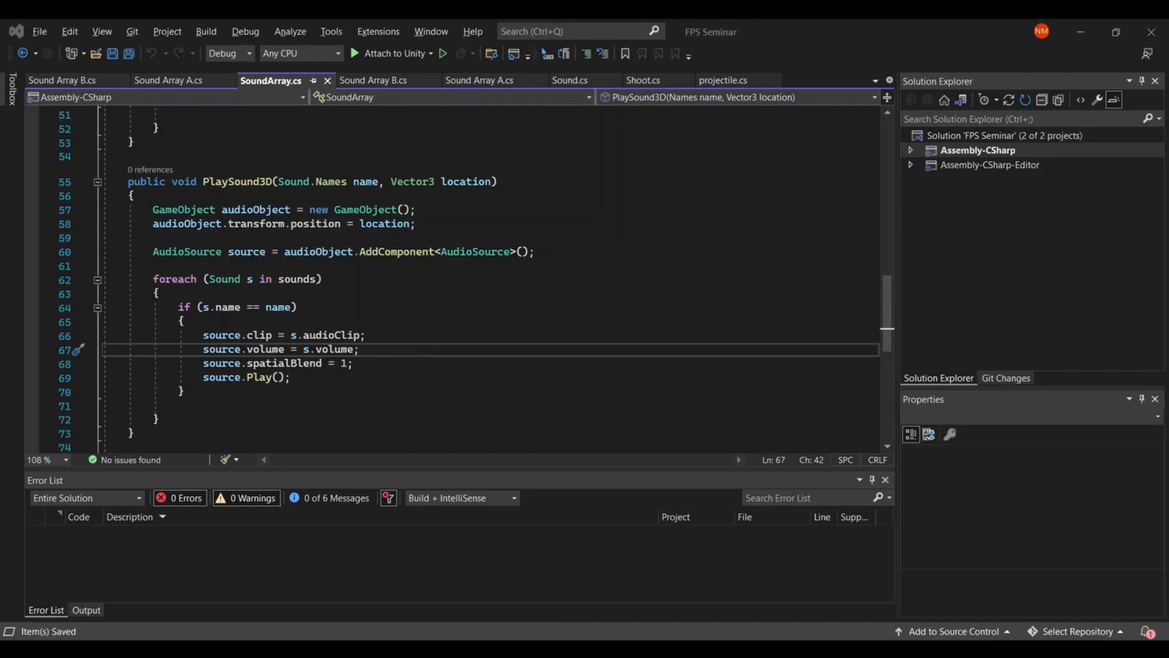
pyautogui.hotkey('alt', 'Tab')
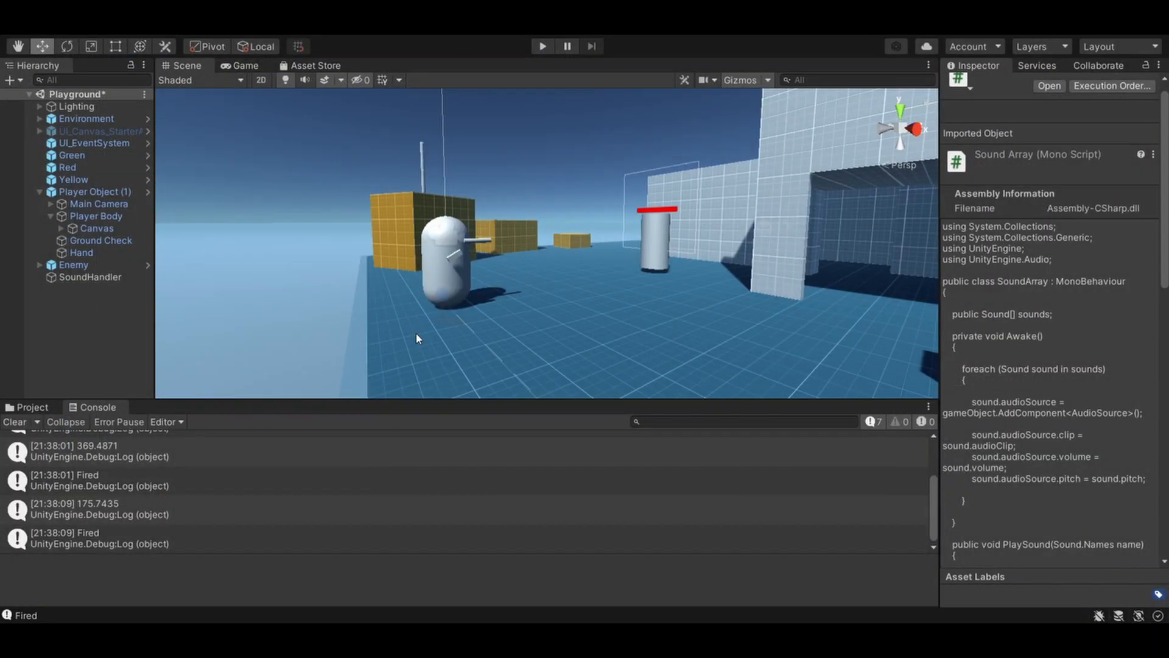